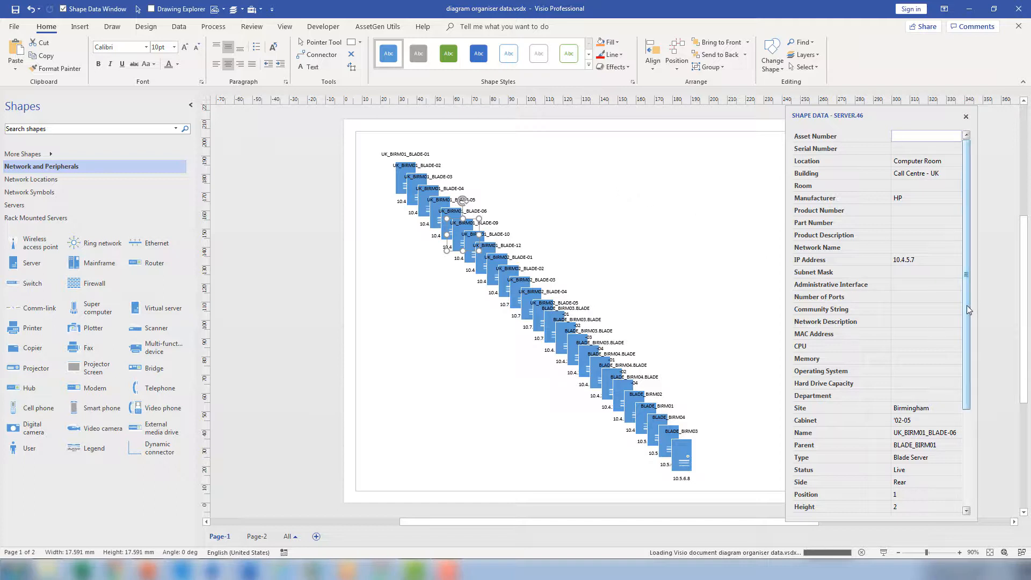
# Review the selected blade server's shape data through to its last fields and close the Shape Data window
pyautogui.moveTo(966, 305); pyautogui.dragTo(975, 368)
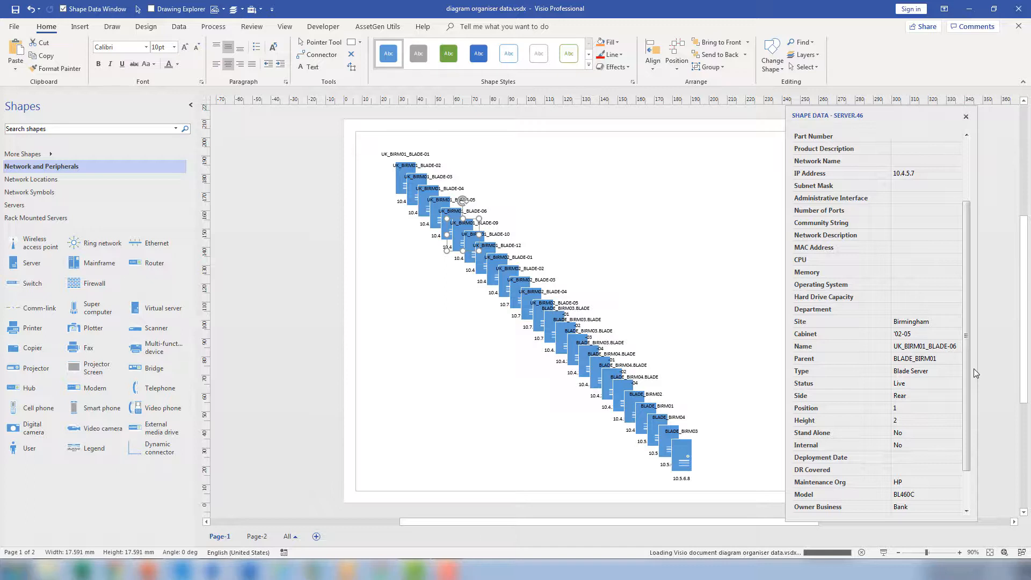
pyautogui.click(966, 117)
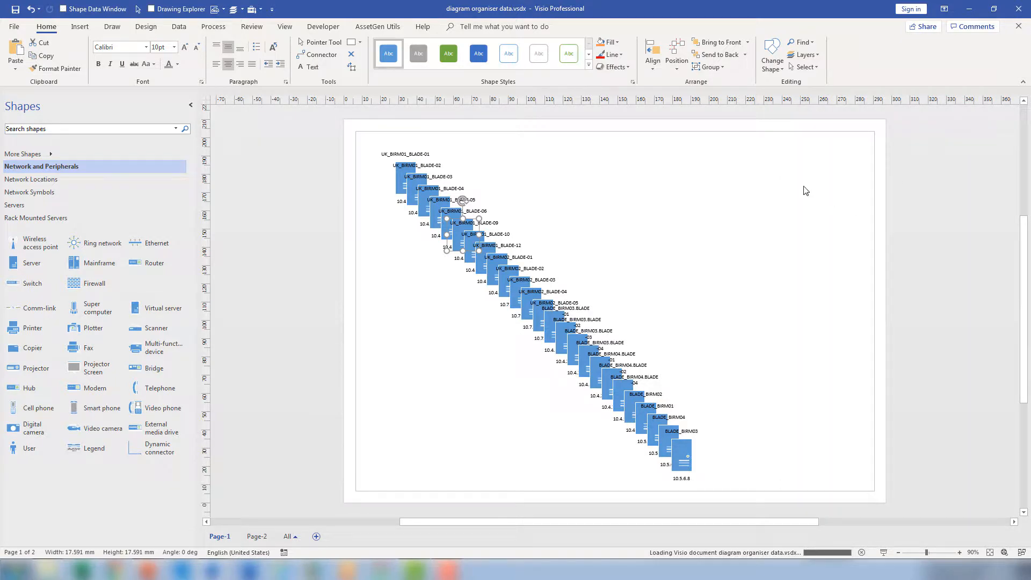
# Start a Matrix Layout for all the overlapping server shapes, keeping No Sorting and setting the format to 8 columns
pyautogui.moveTo(325, 134); pyautogui.dragTo(751, 490)
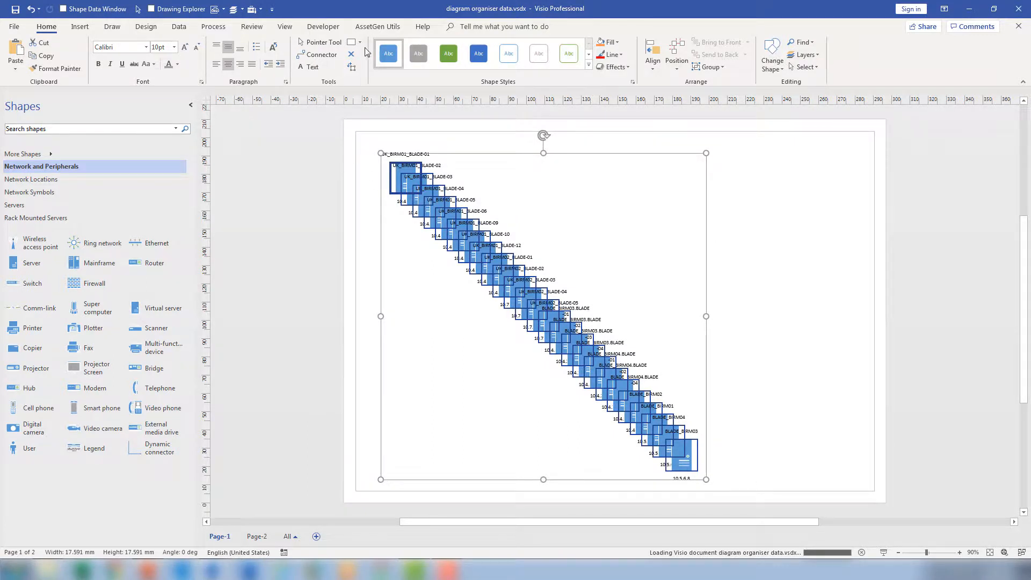
pyautogui.click(378, 27)
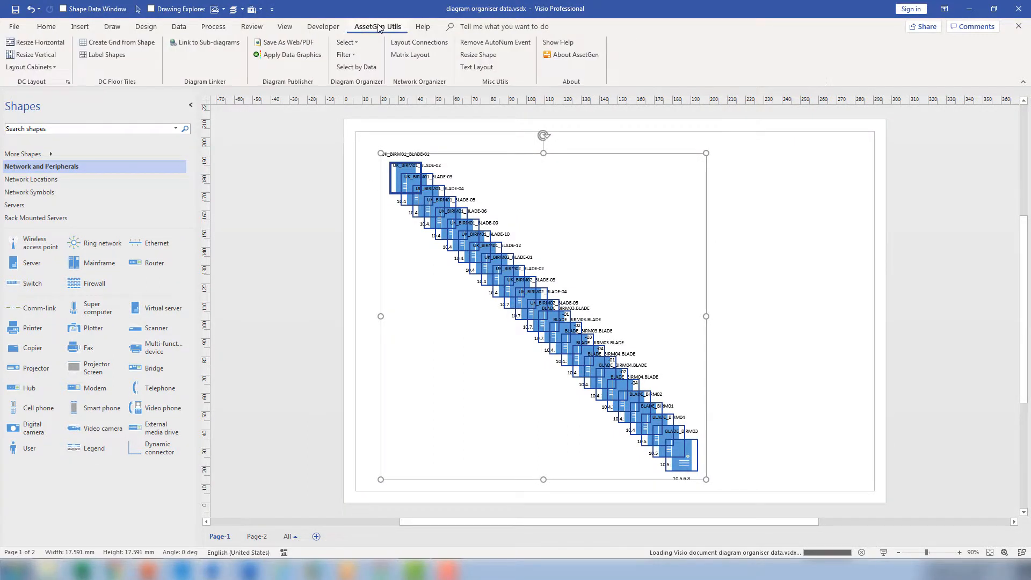
pyautogui.click(406, 56)
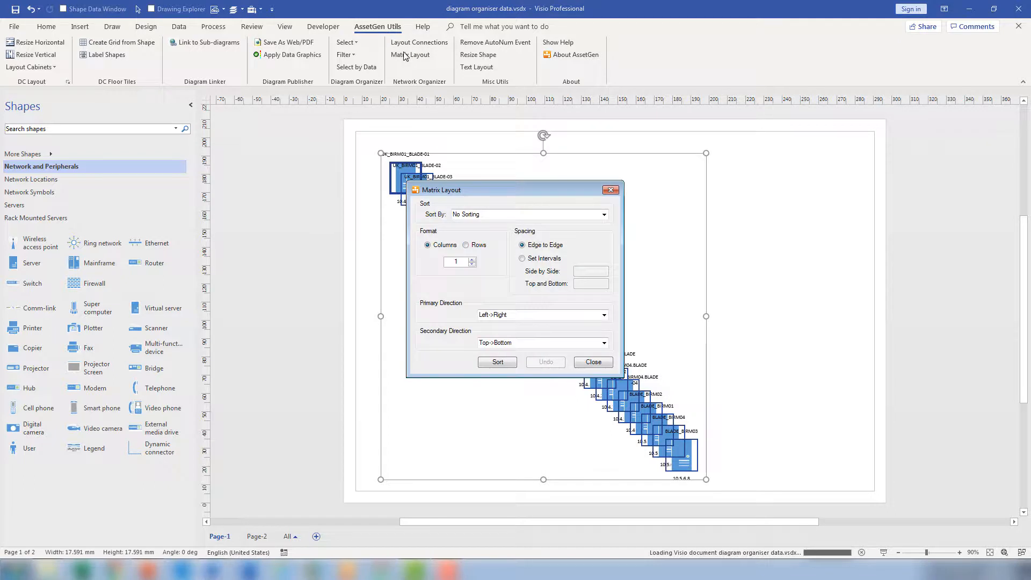
pyautogui.click(604, 214)
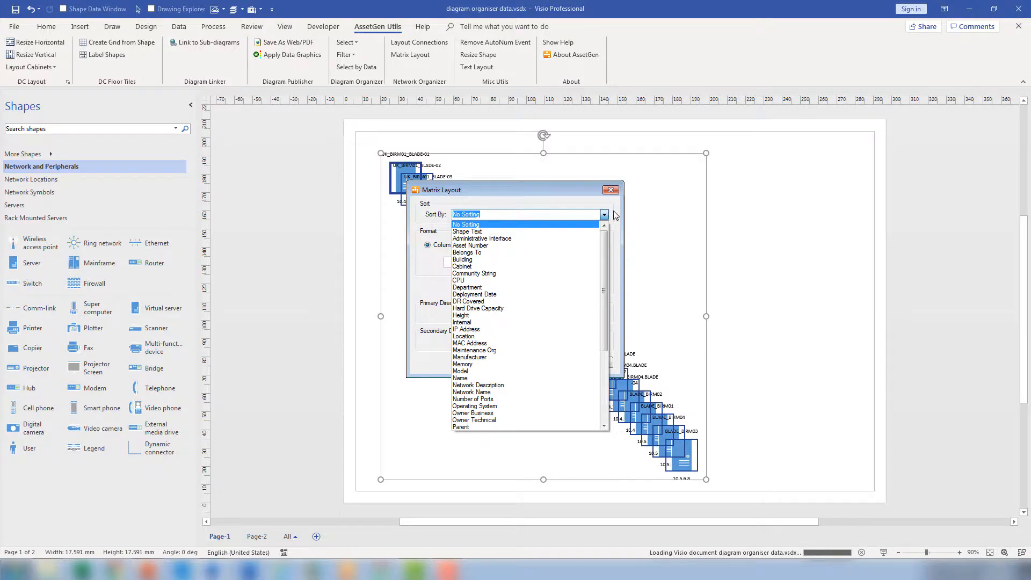
pyautogui.click(606, 215)
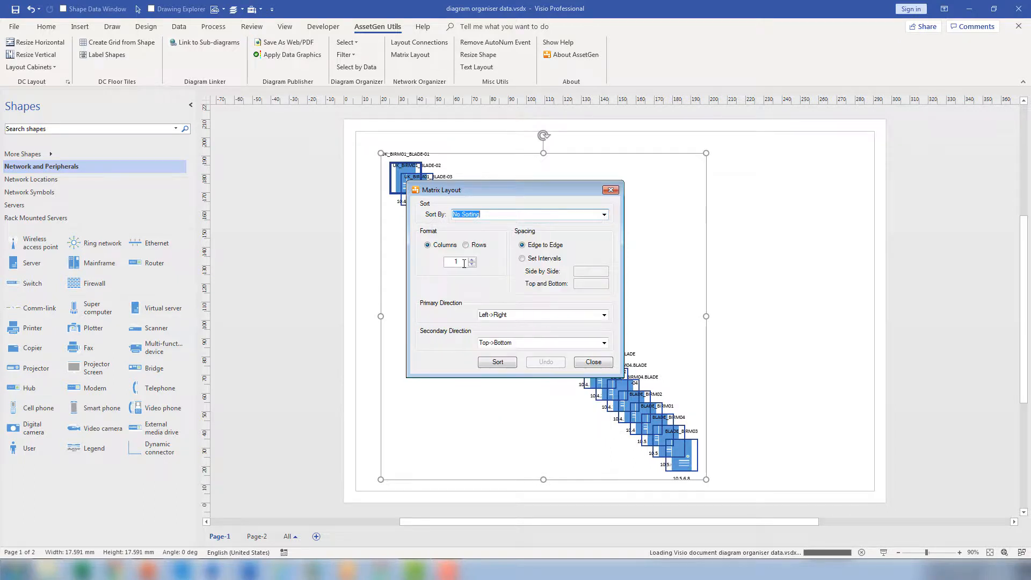
pyautogui.moveTo(464, 264); pyautogui.dragTo(429, 264)
# Set the matrix spacing intervals to 15 mm side by side and 30 mm top and bottom, and apply the layout
pyautogui.click(522, 258)
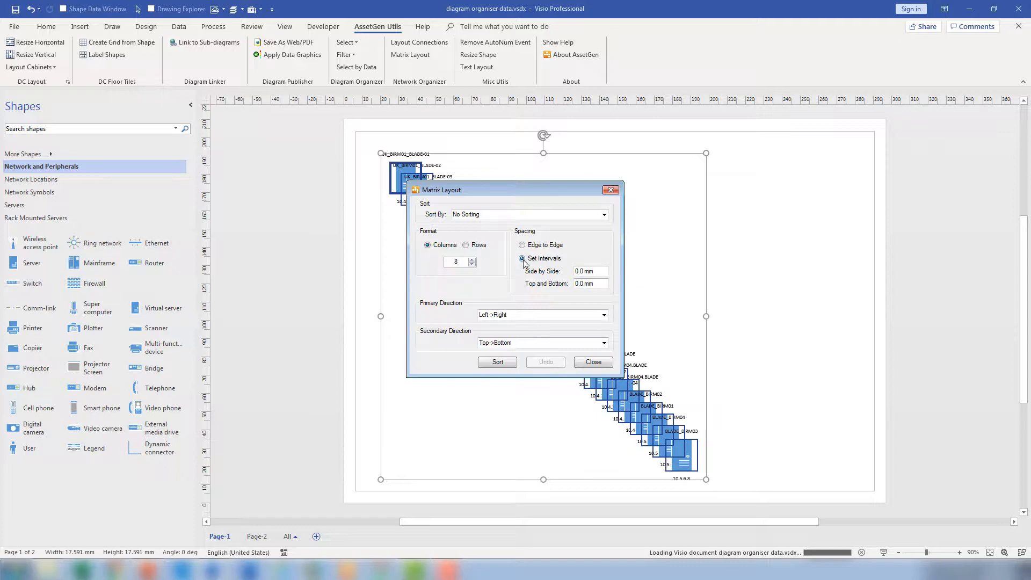
pyautogui.press('Tab')
pyautogui.write('1')
pyautogui.write('5')
pyautogui.press('Tab')
pyautogui.write('30')
pyautogui.press('Tab')
pyautogui.click(505, 367)
pyautogui.click(590, 365)
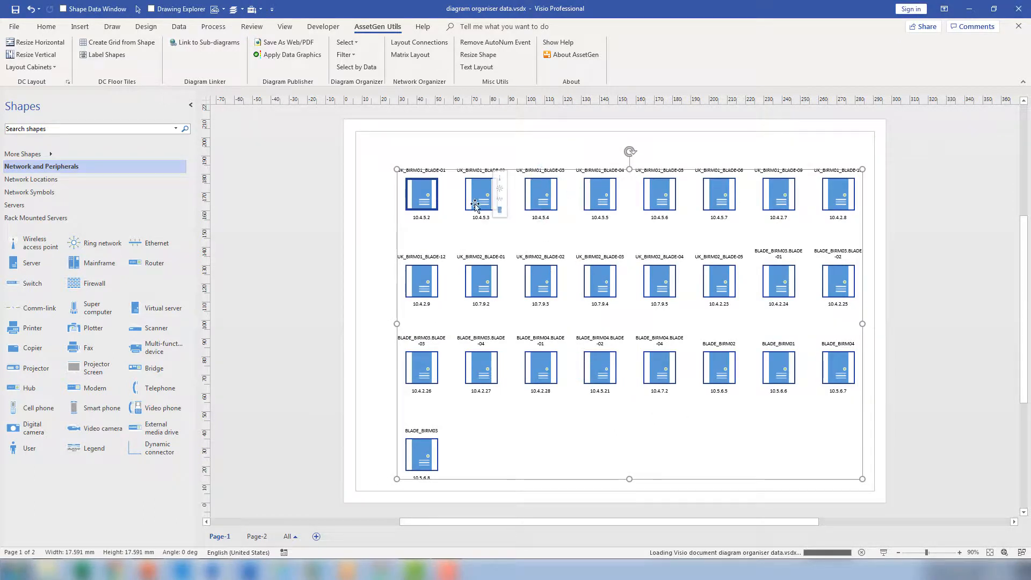
# Re-sort the server matrix by IP Address with Matrix Layout and move the arranged servers back onto the page
pyautogui.keyDown('ctrl'); pyautogui.scroll(1, 384, 192); pyautogui.keyUp('ctrl')
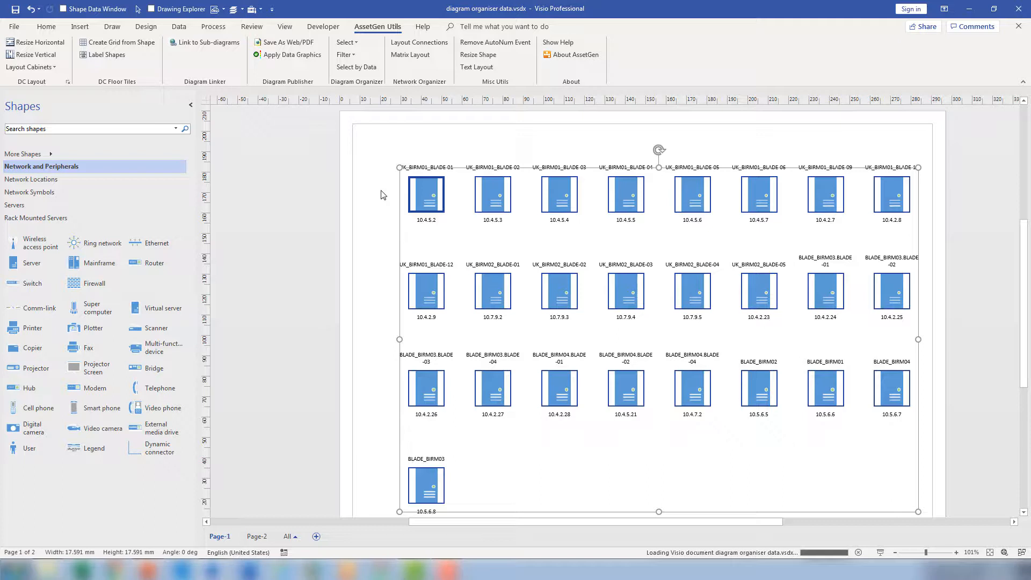
pyautogui.click(427, 59)
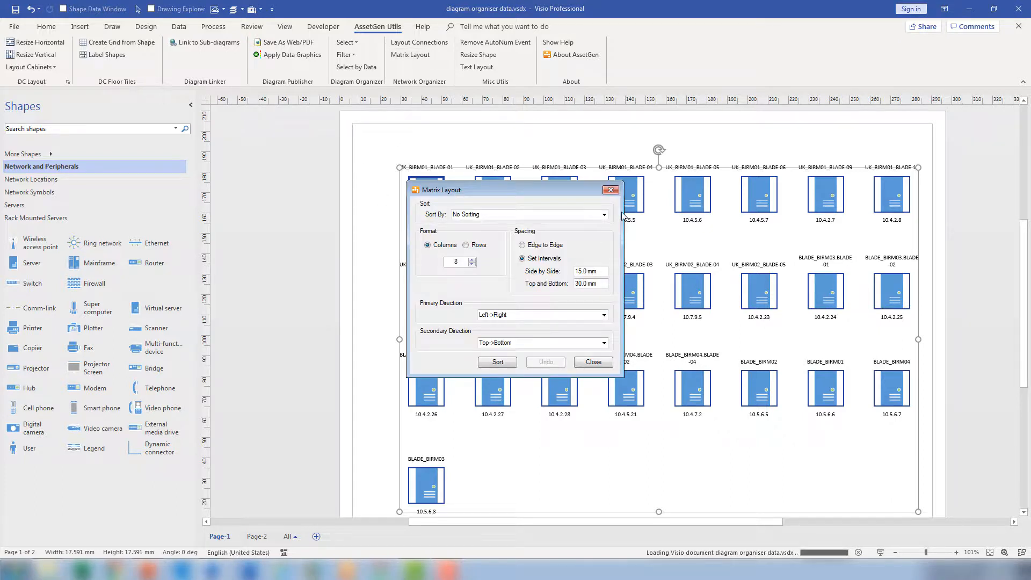
pyautogui.click(604, 215)
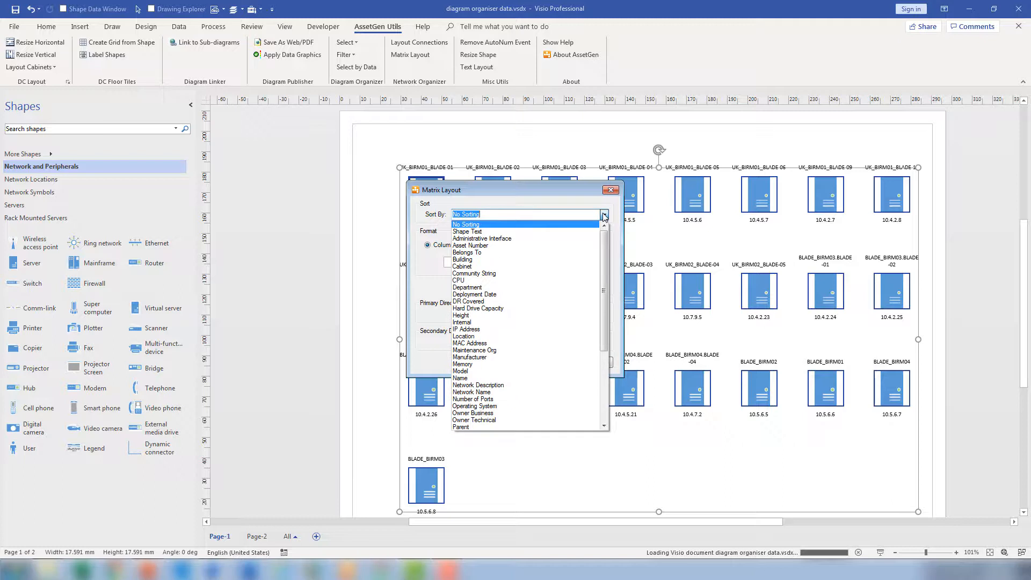
pyautogui.click(568, 329)
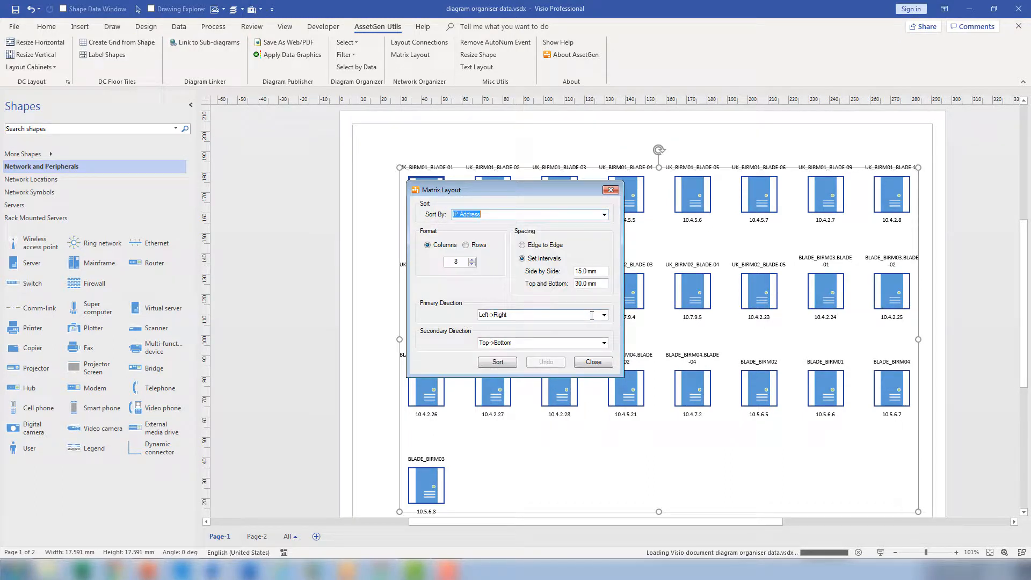
pyautogui.click(497, 363)
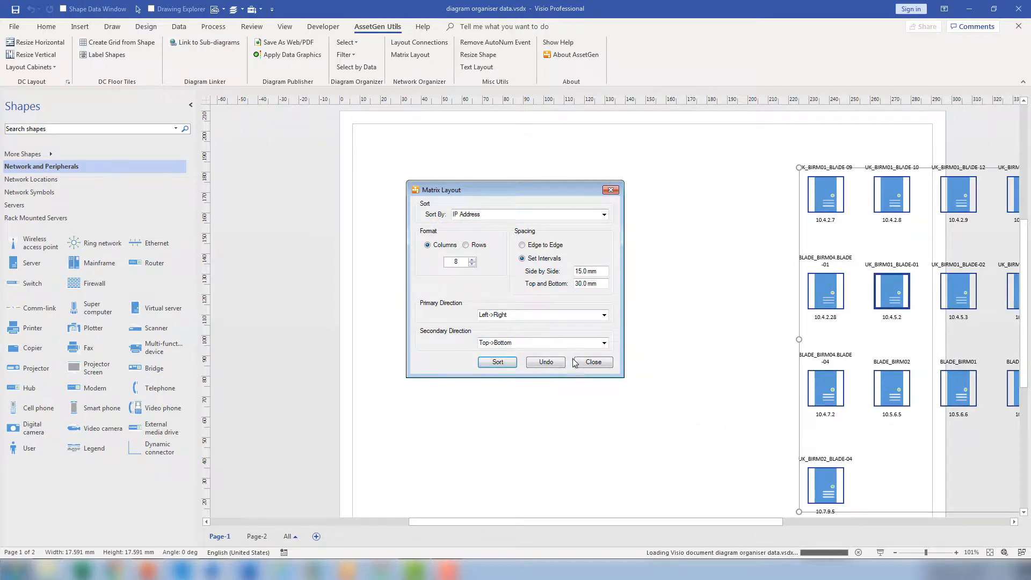
pyautogui.click(591, 362)
pyautogui.moveTo(800, 250); pyautogui.dragTo(375, 214)
pyautogui.click(316, 214)
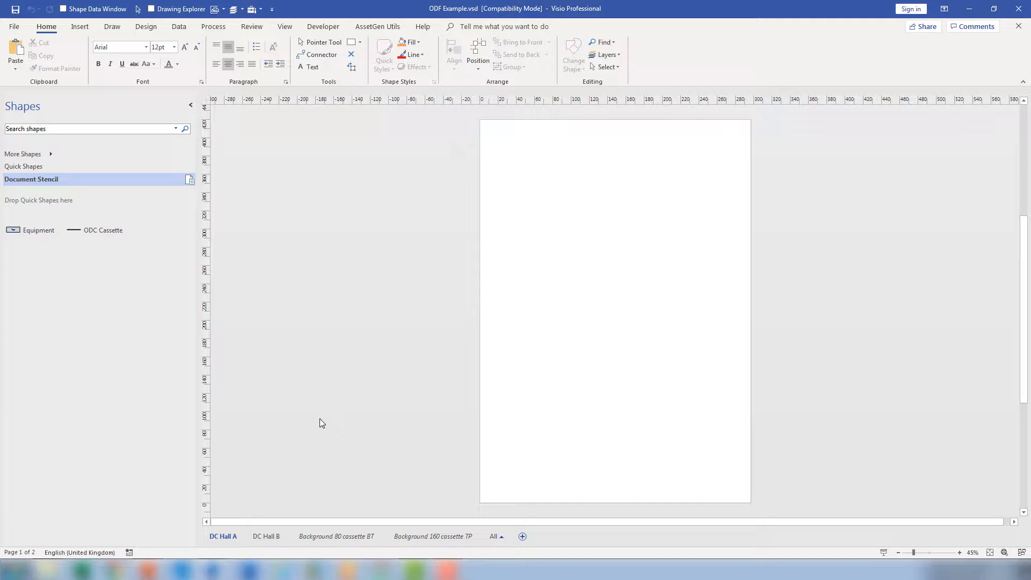
# Assign "Background 80 cassette BT" as the background of the DC Hall A page
pyautogui.rightClick(234, 537)
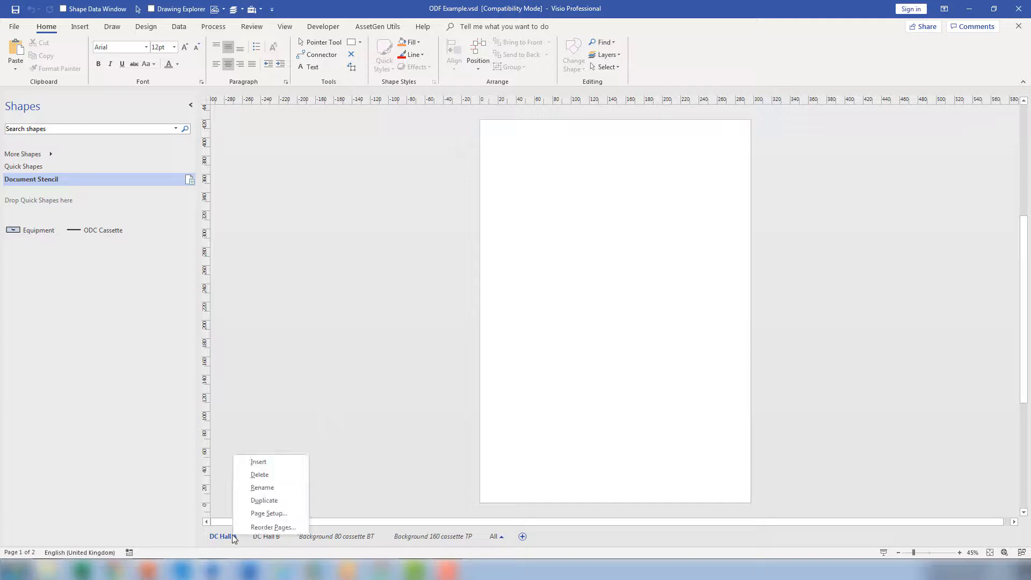
pyautogui.click(267, 514)
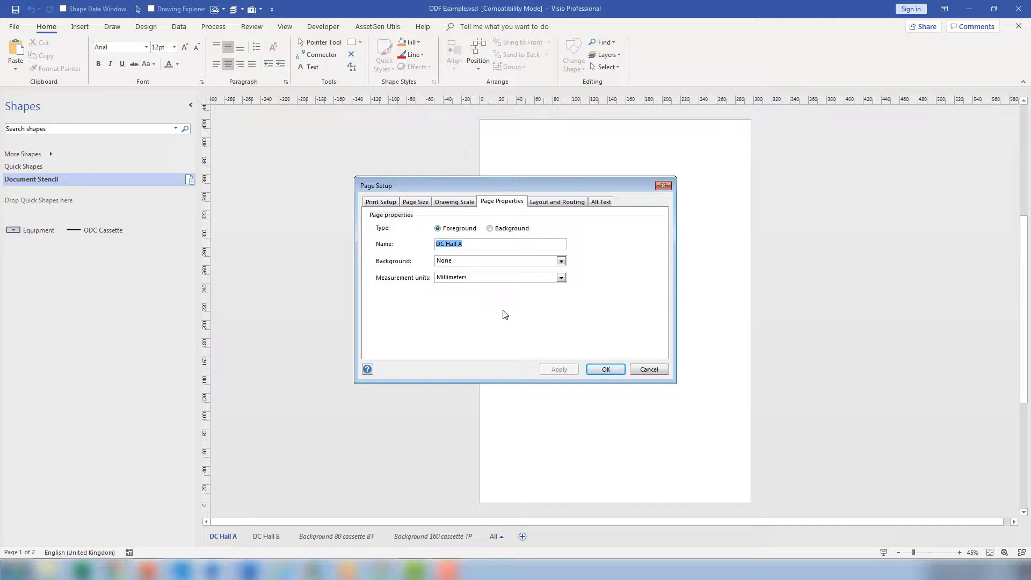
pyautogui.click(561, 262)
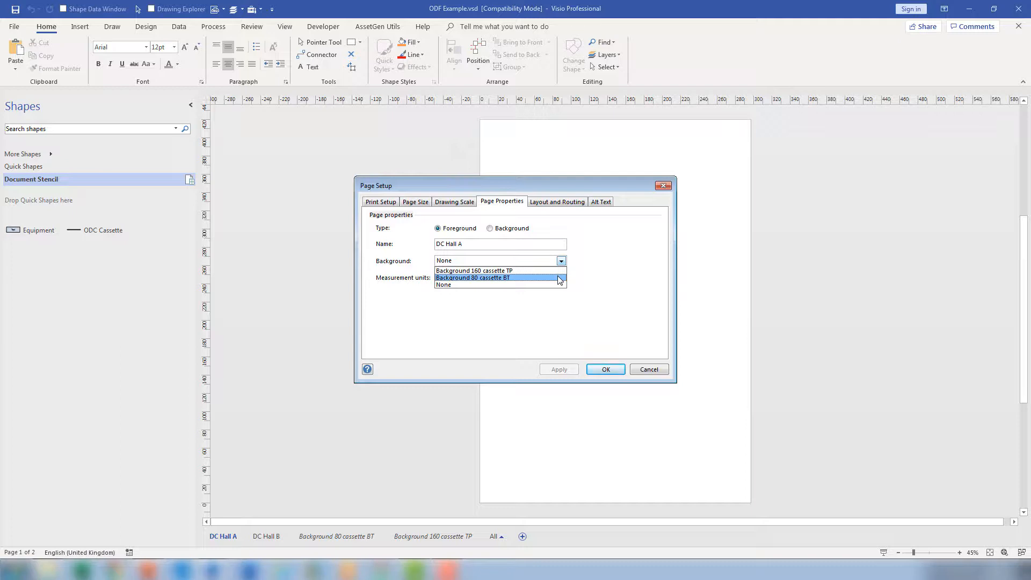
pyautogui.click(559, 278)
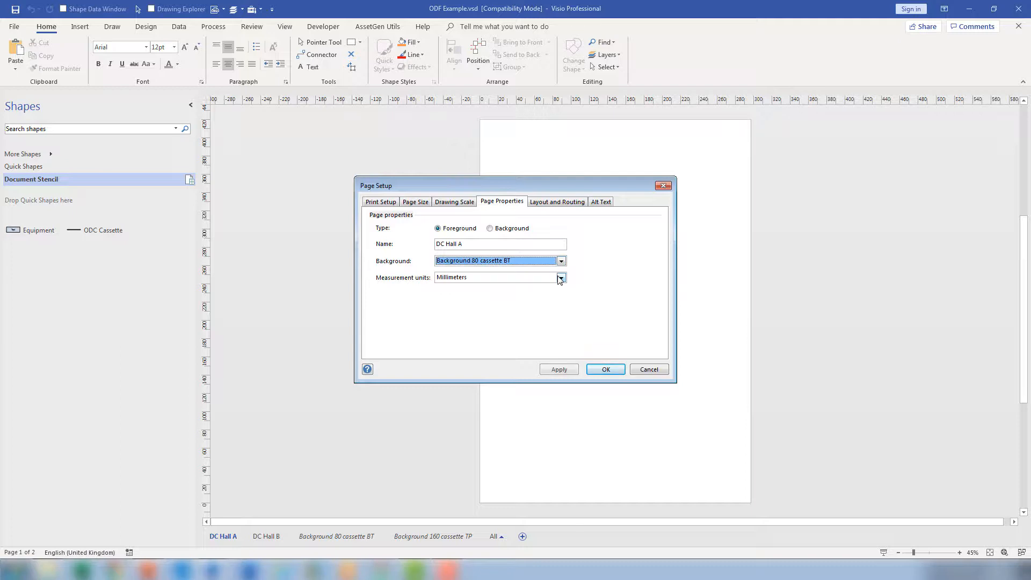
pyautogui.click(593, 369)
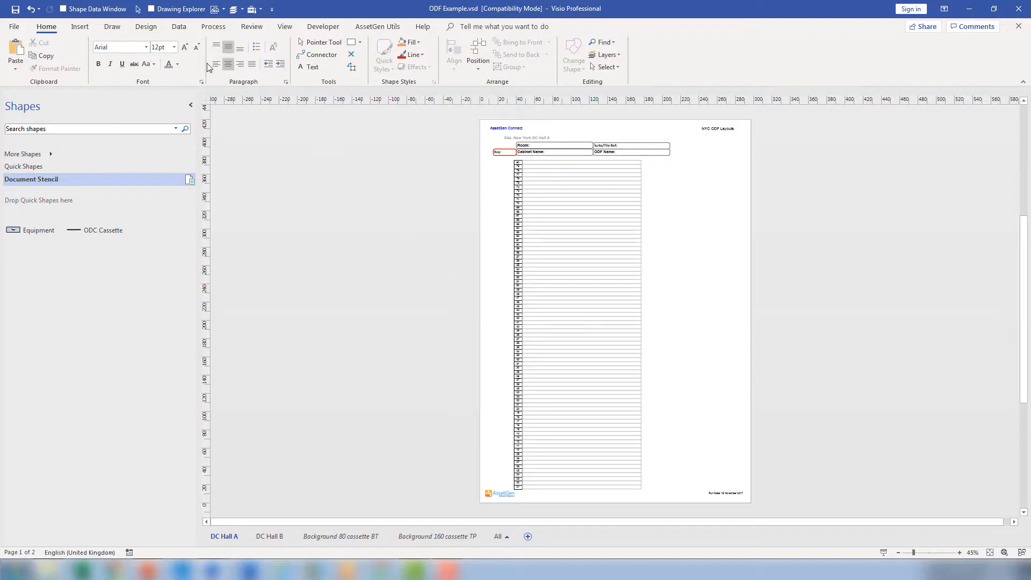
# Import external data from the workbook ODF Cassette List.xlsx, using the worksheet 'BKT ODF Cassette Loader File V$' with column headings in the first row
pyautogui.click(179, 26)
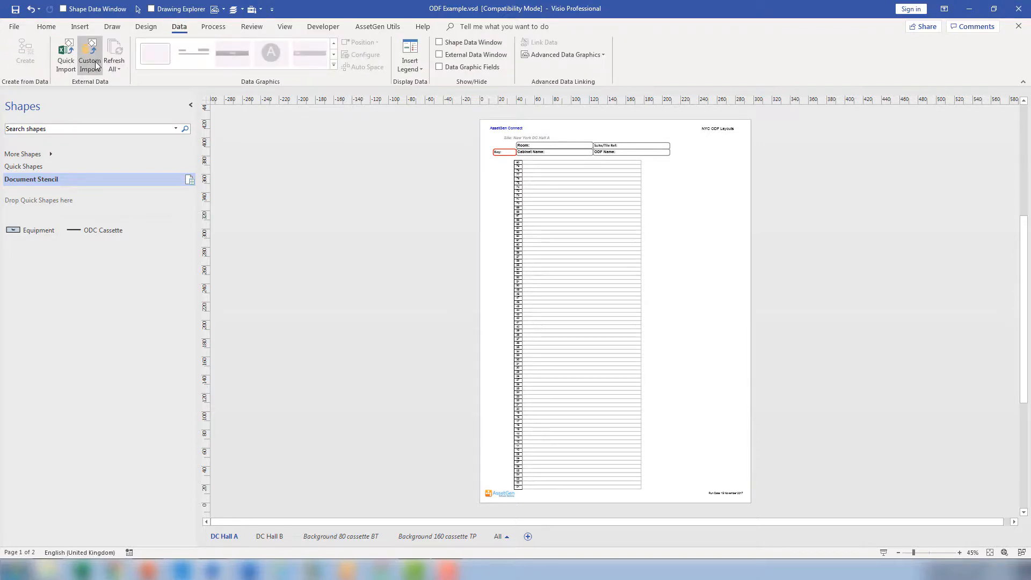
pyautogui.click(95, 61)
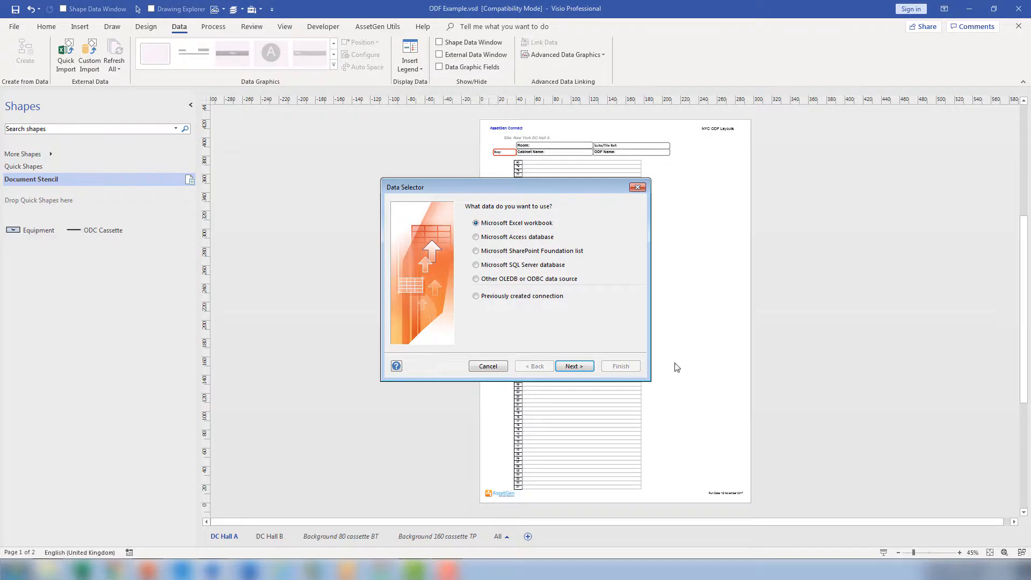
pyautogui.click(574, 366)
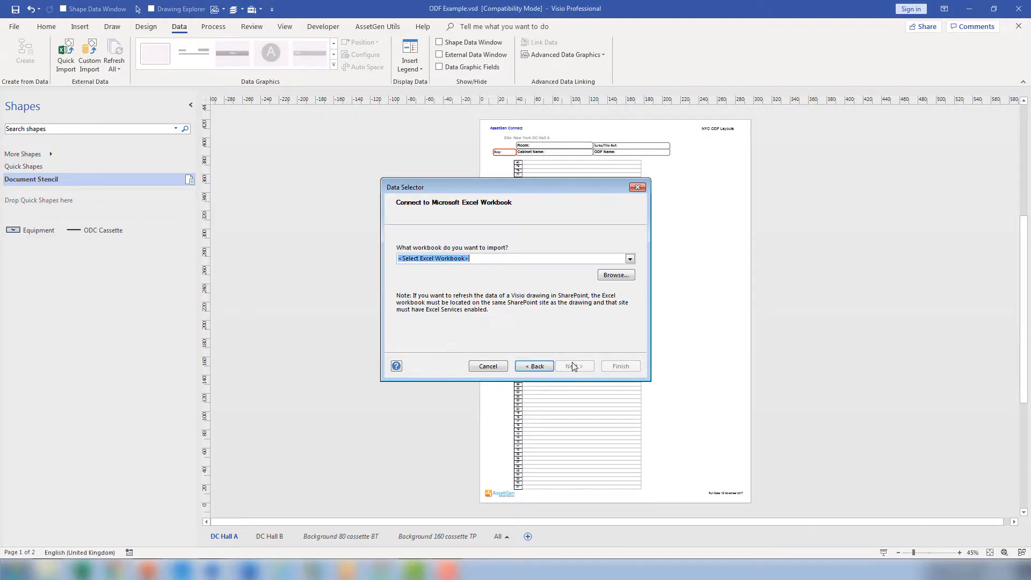
pyautogui.click(630, 259)
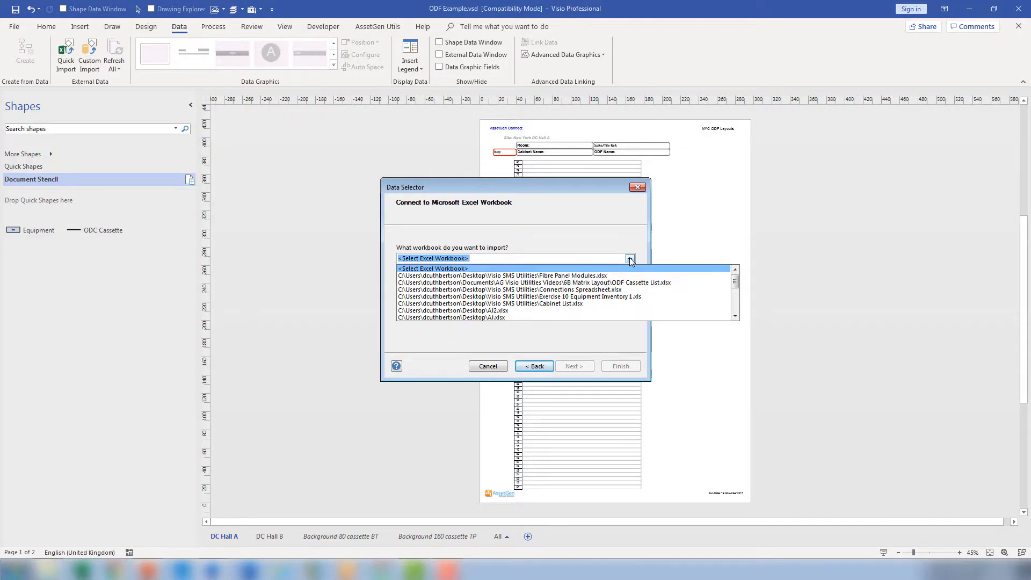
pyautogui.click(613, 283)
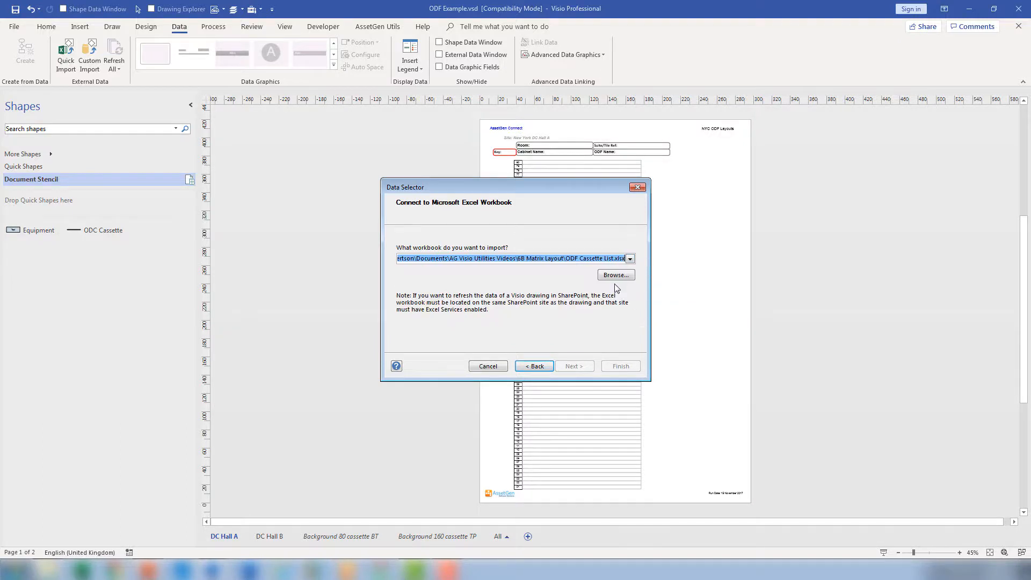
pyautogui.click(582, 367)
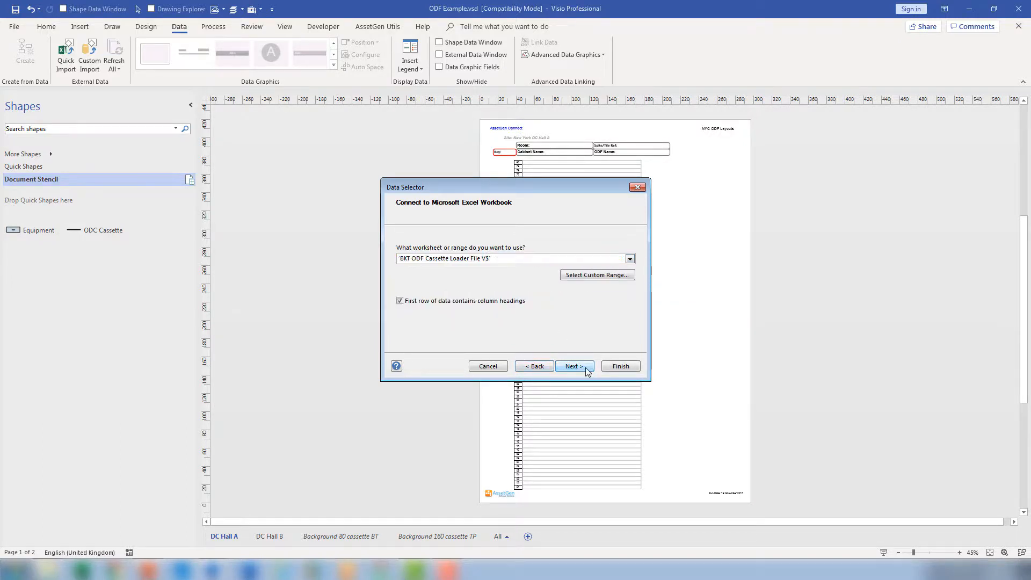
pyautogui.click(620, 365)
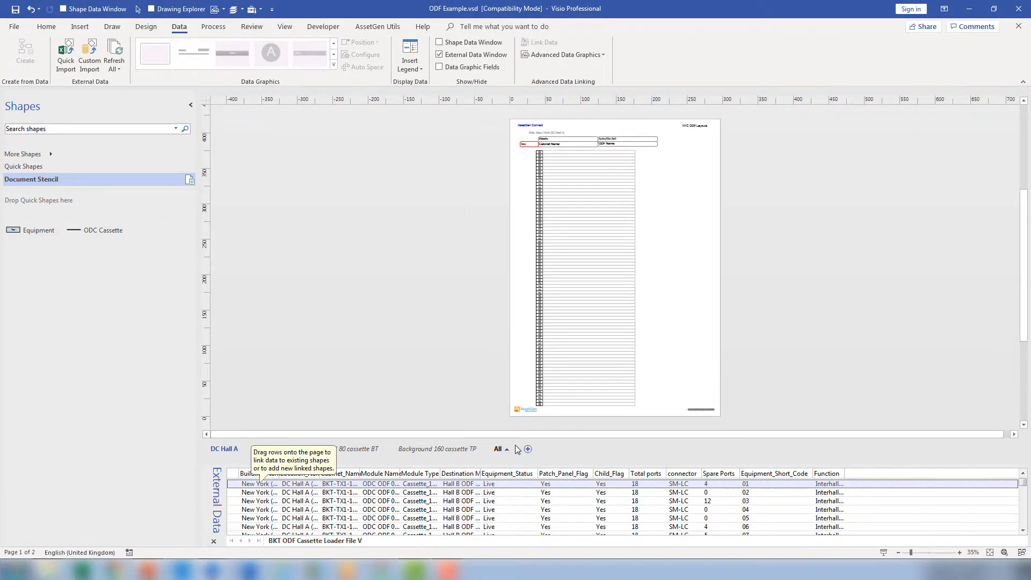
# Place data-linked ODC Cassette shapes on the DC Hall A page for all imported rows, and close the External Data window
pyautogui.click(102, 228)
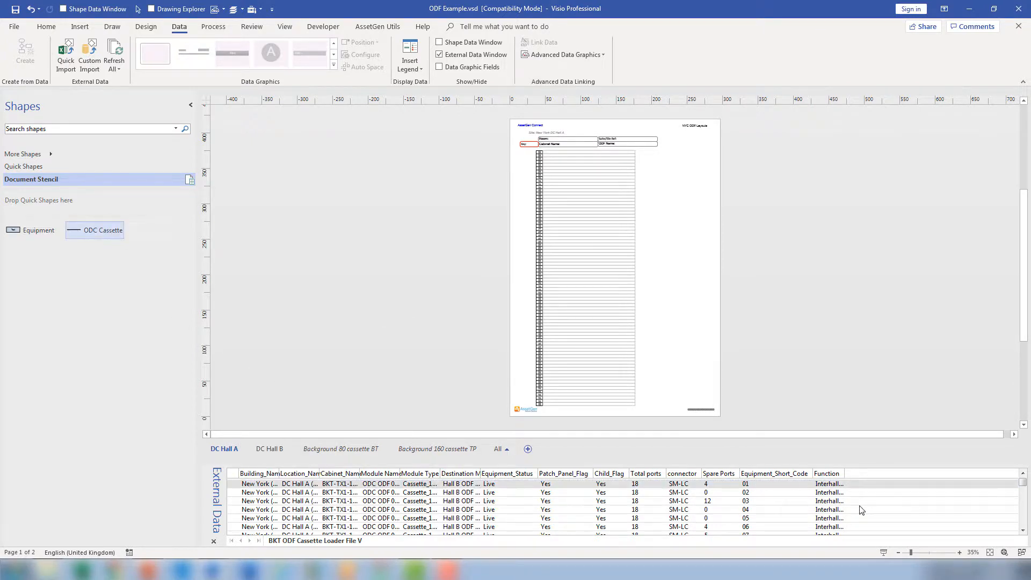
pyautogui.moveTo(1022, 483); pyautogui.dragTo(1019, 532)
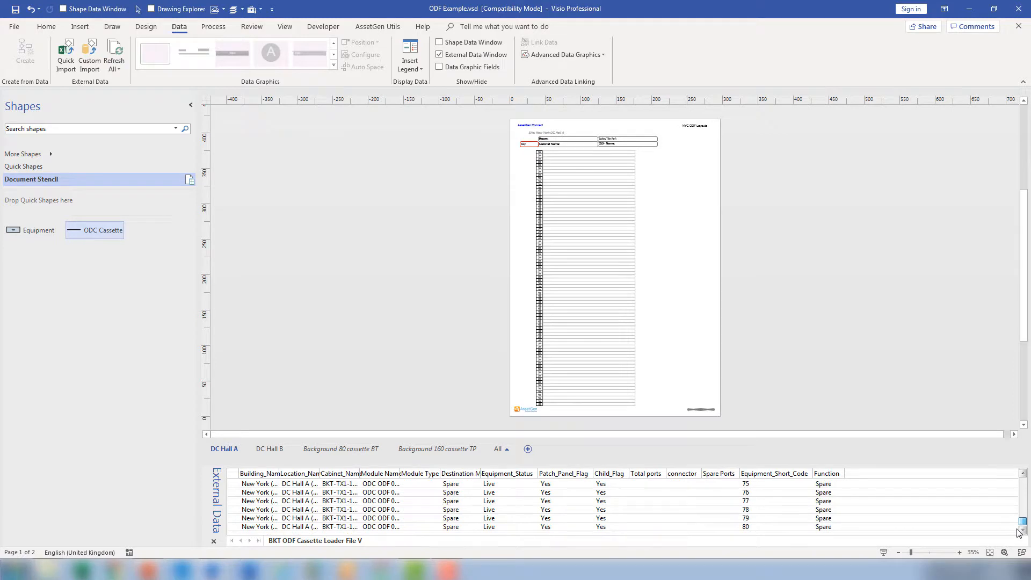
pyautogui.click(340, 537)
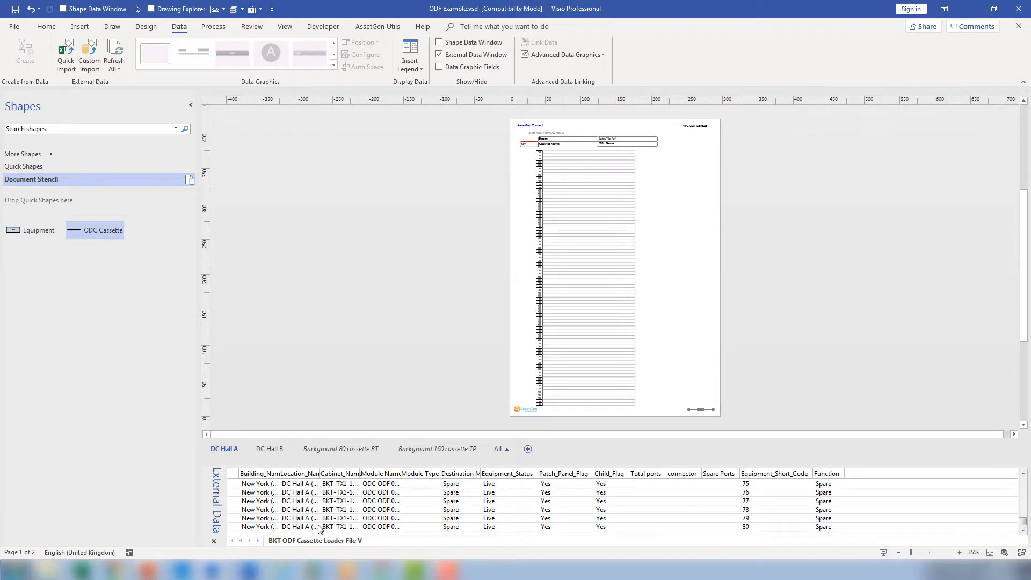
pyautogui.hotkey('ctrl', 'a')
pyautogui.moveTo(317, 521); pyautogui.dragTo(350, 142)
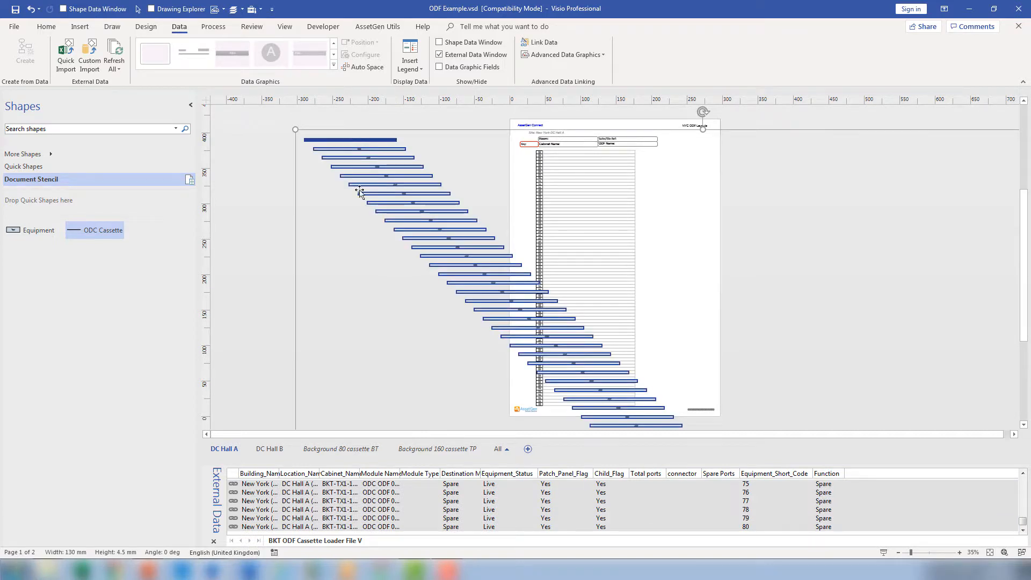
pyautogui.click(214, 542)
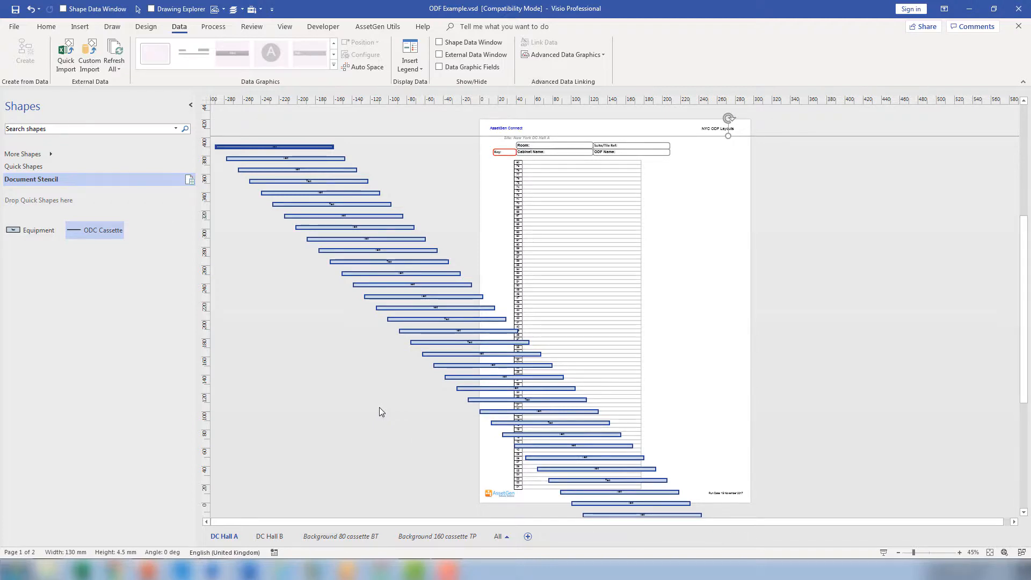
# Arrange the ODC Cassette shapes with Matrix Layout, sorted by Module Name in 1 column, edge to edge, with primary direction Bottom->Top
pyautogui.scroll(5, 514, 231)
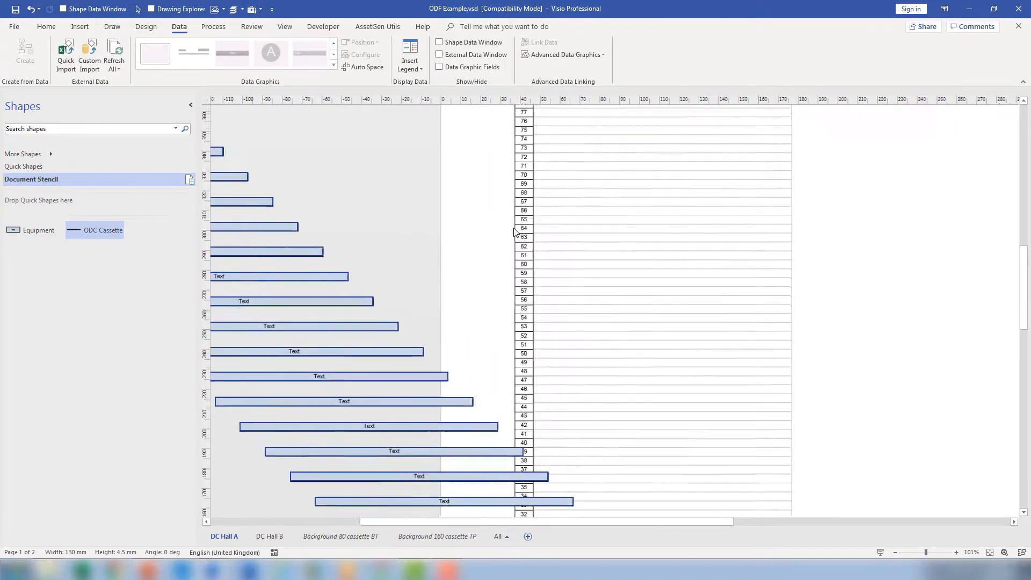
pyautogui.scroll(3, 516, 232)
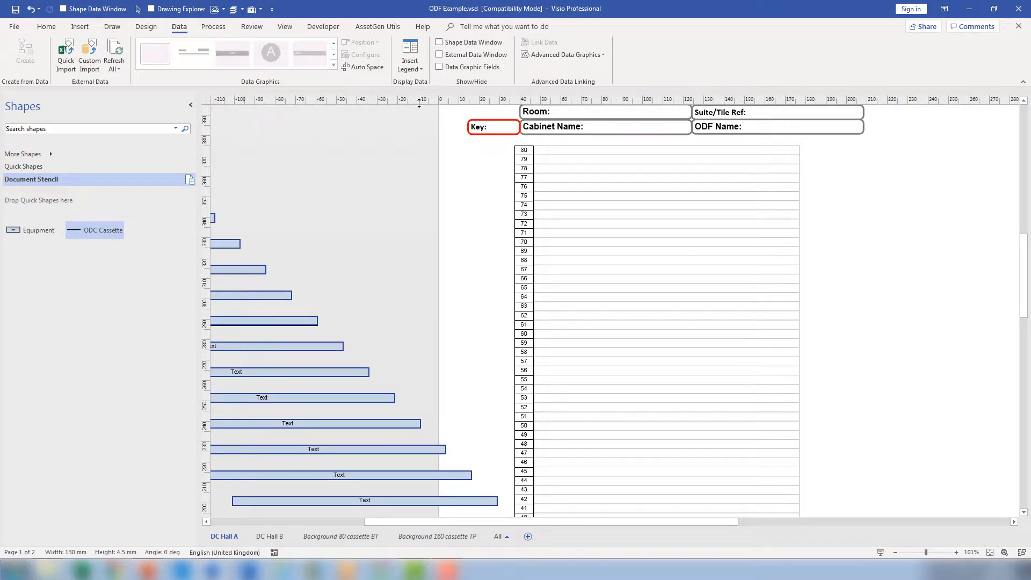
pyautogui.click(370, 28)
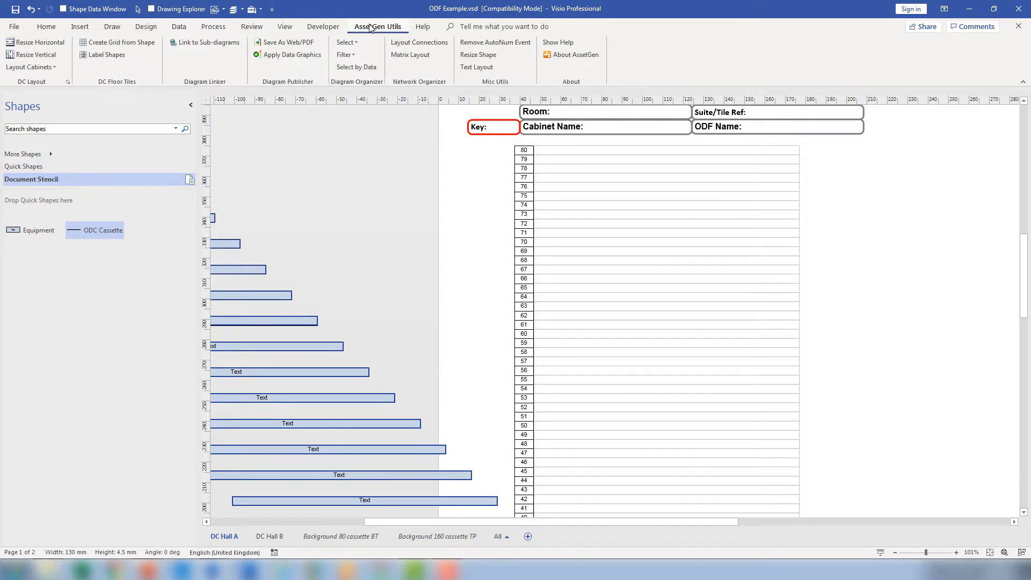
pyautogui.click(424, 55)
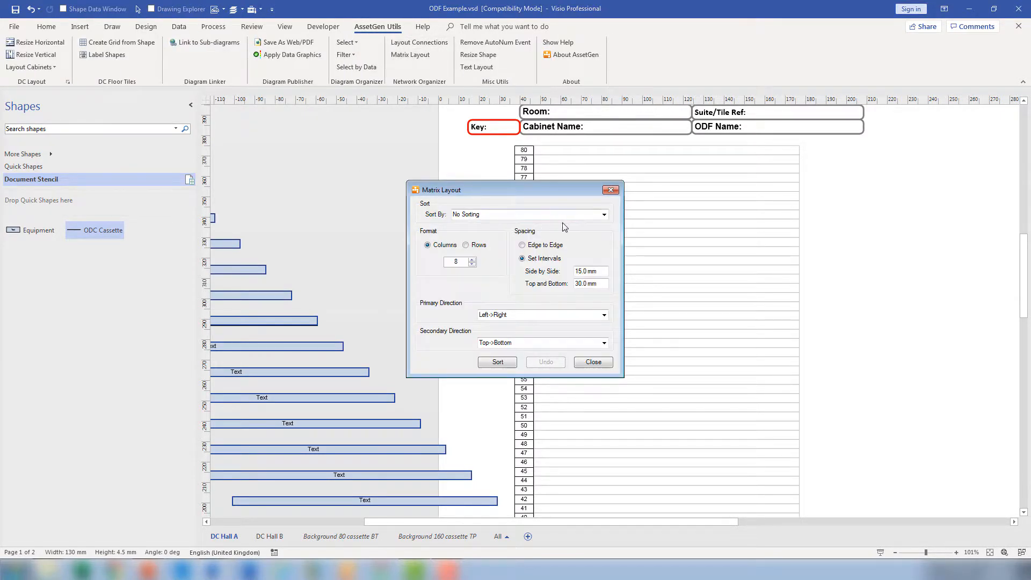
pyautogui.click(604, 215)
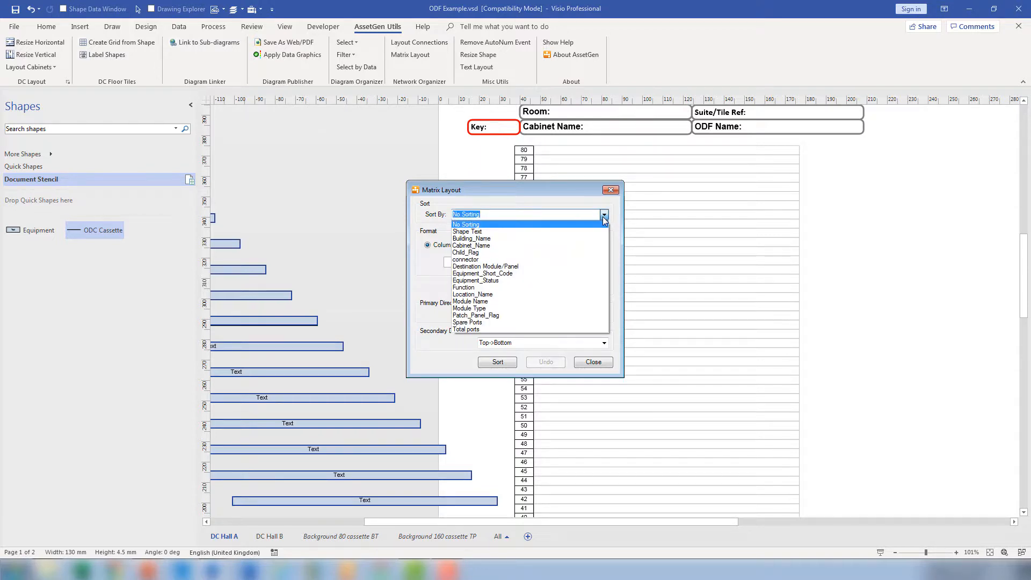
pyautogui.click(595, 302)
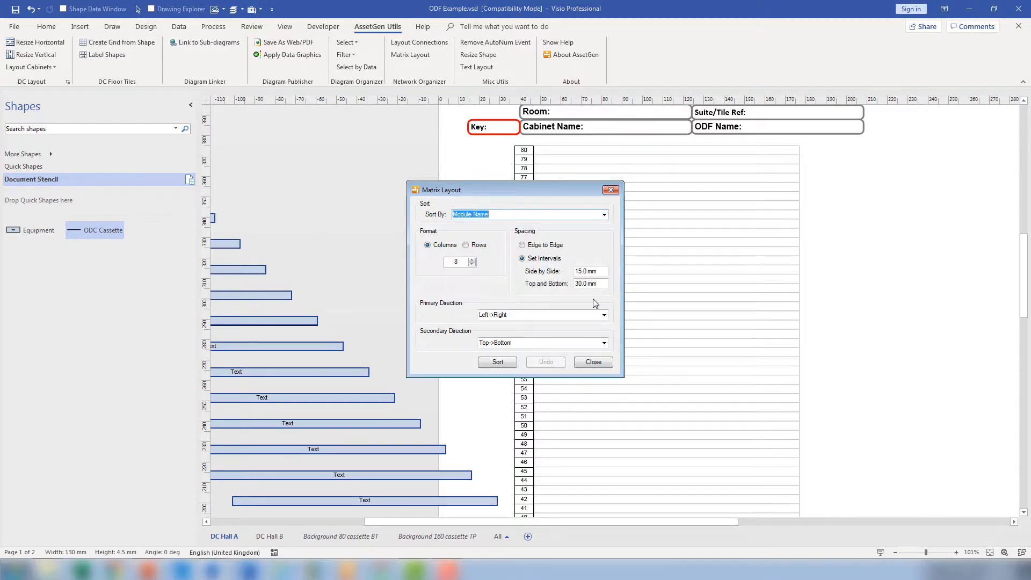
pyautogui.moveTo(459, 262); pyautogui.dragTo(425, 262)
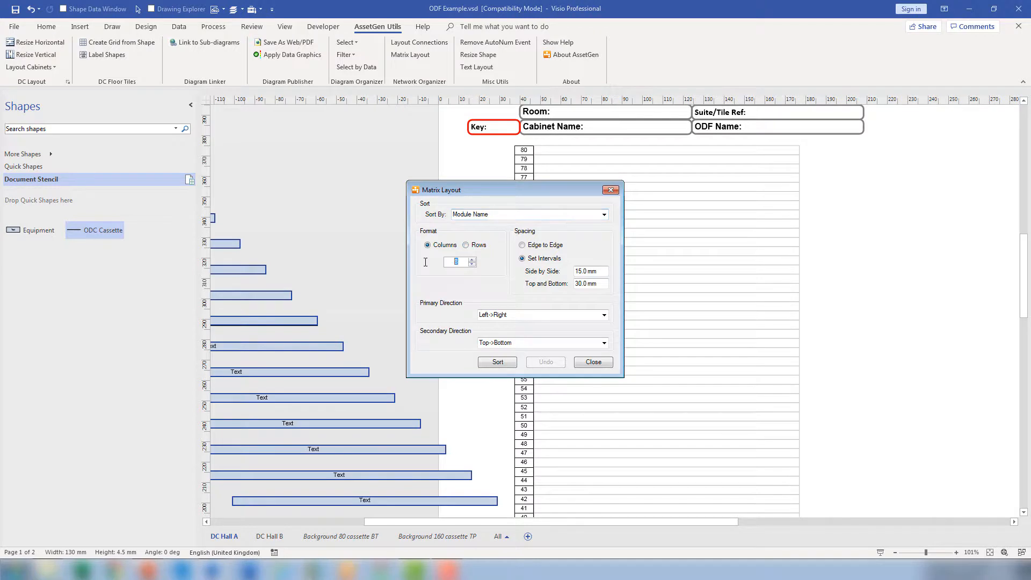
pyautogui.click(522, 246)
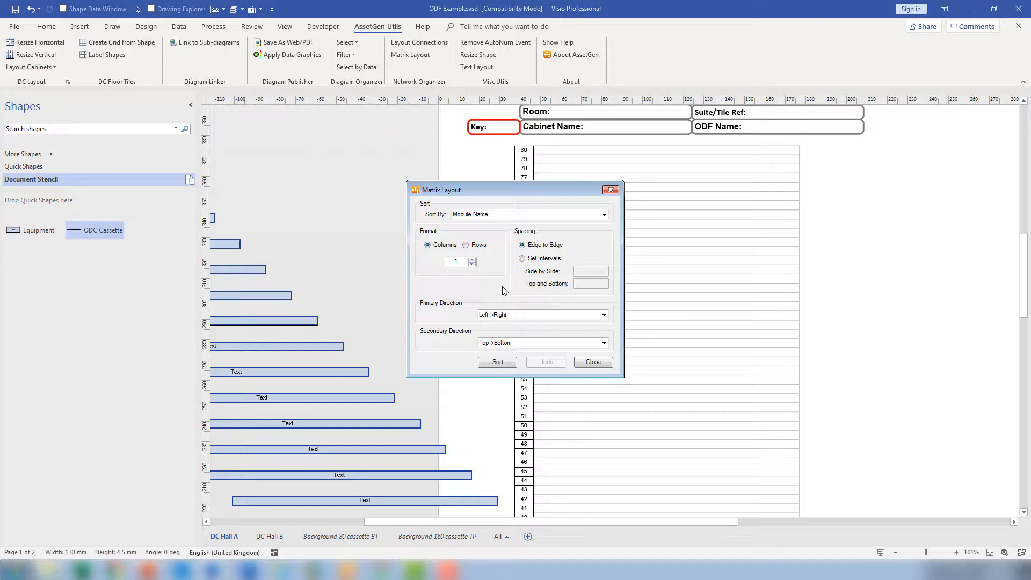
pyautogui.click(604, 315)
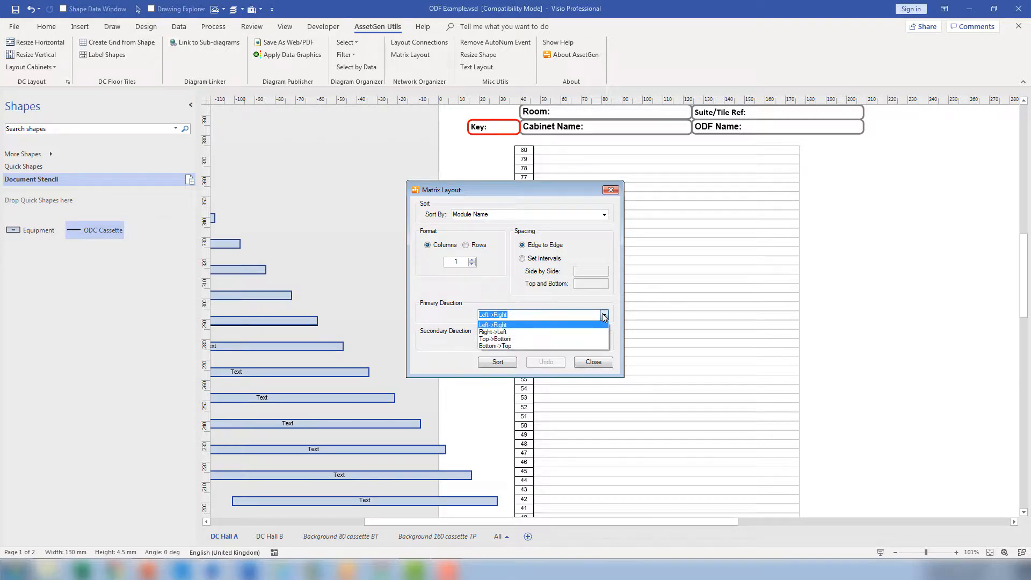
pyautogui.click(586, 345)
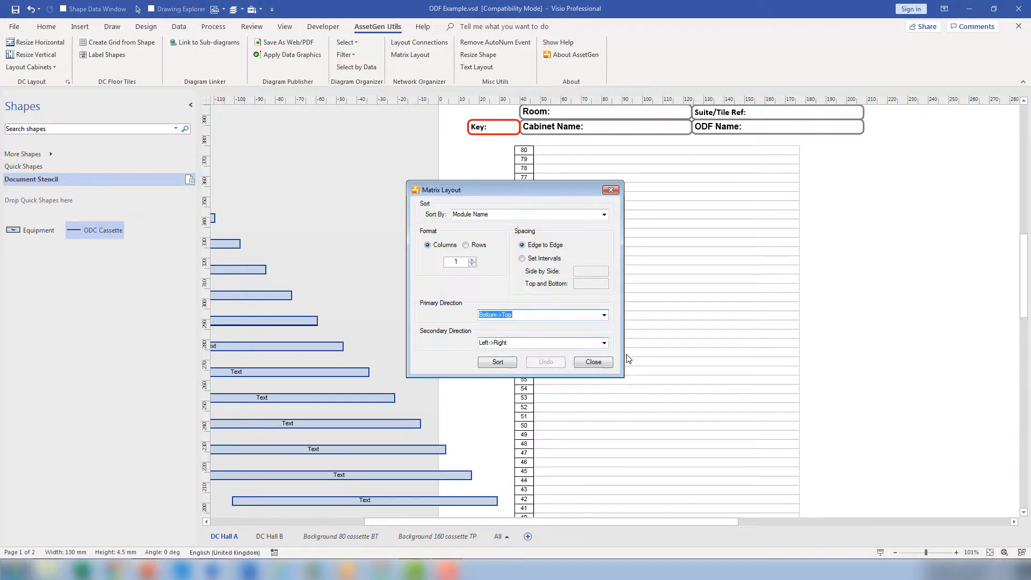
pyautogui.click(502, 363)
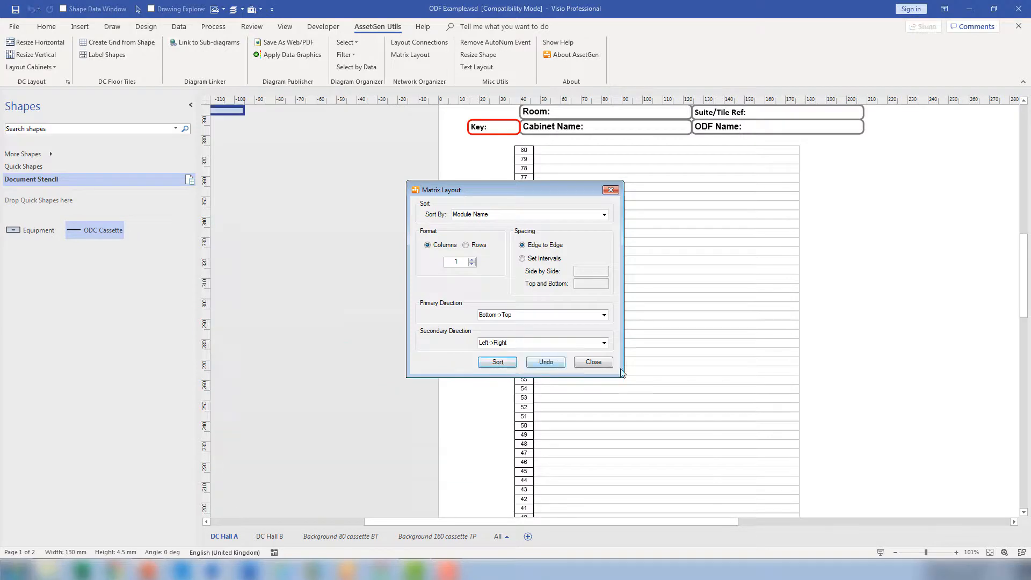
pyautogui.click(595, 363)
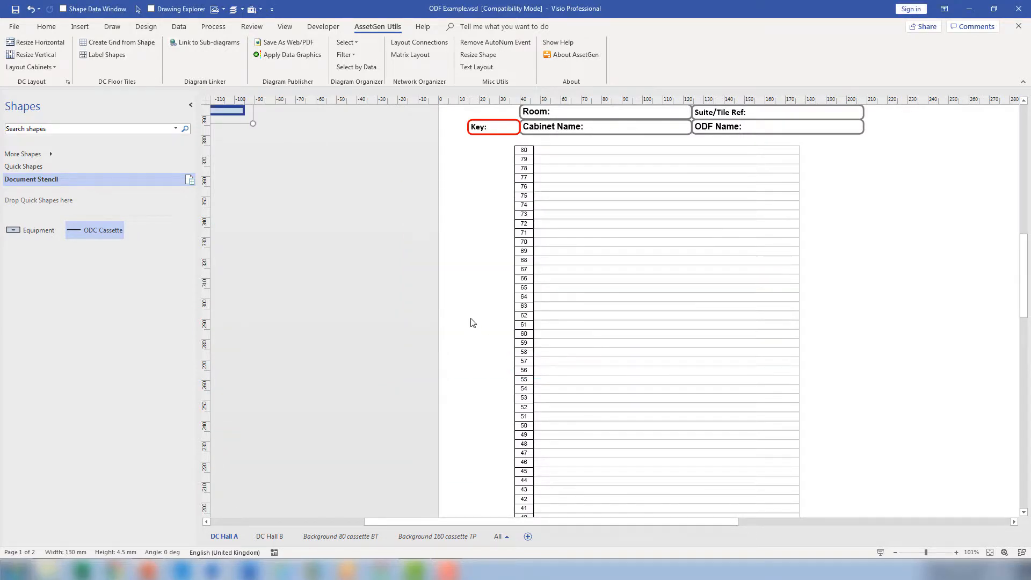
# Move the cassette stack onto the 80-slot background grid and nudge it left until it sits beside the slot numbers
pyautogui.scroll(-4, 471, 318)
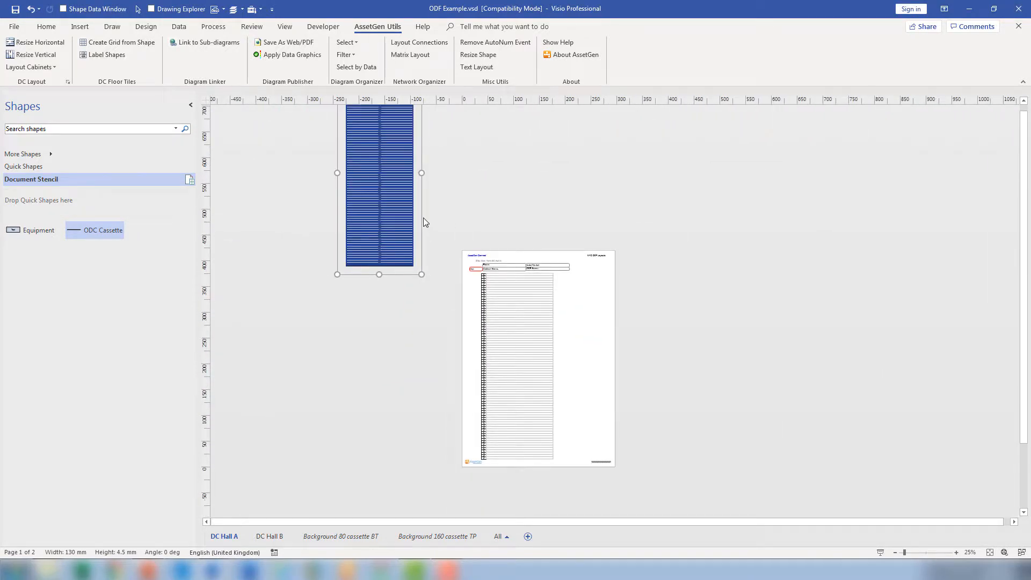
pyautogui.moveTo(423, 219); pyautogui.dragTo(563, 411)
pyautogui.scroll(6, 507, 299)
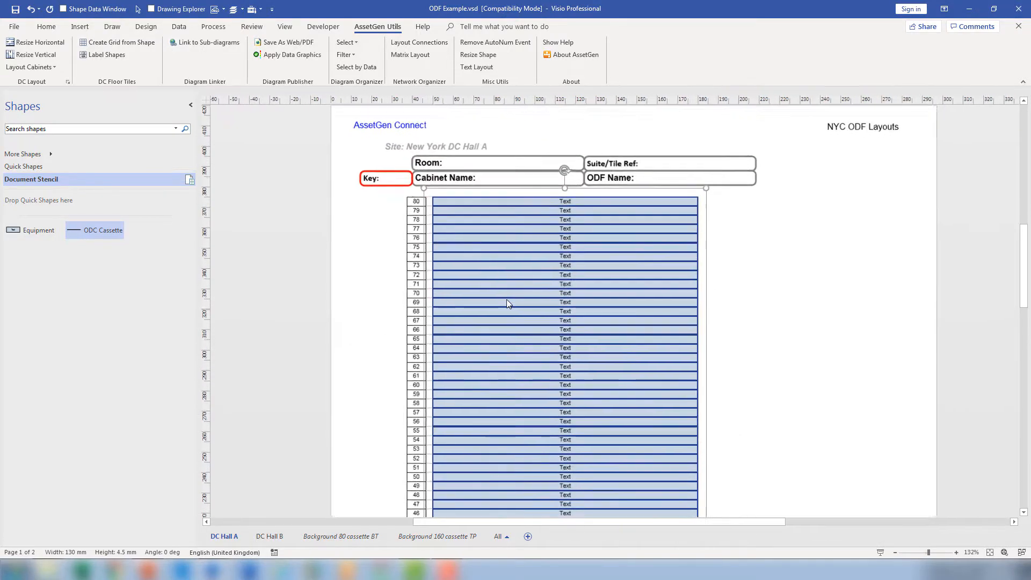
pyautogui.scroll(2, 492, 285)
pyautogui.scroll(3, 486, 279)
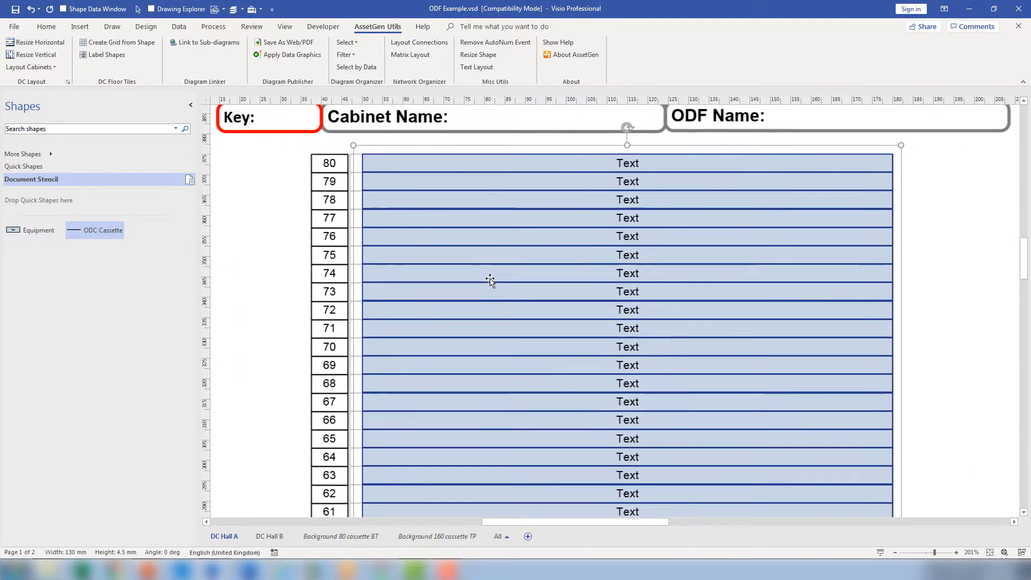
pyautogui.press('Left')
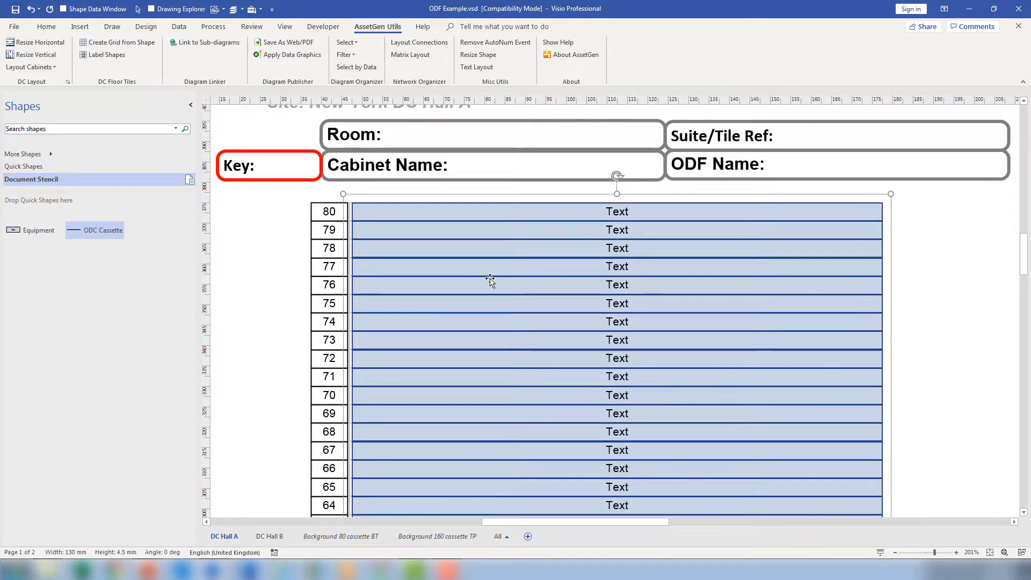
pyautogui.hotkey('shift', 'Left')
pyautogui.hotkey('shift', 'Left')
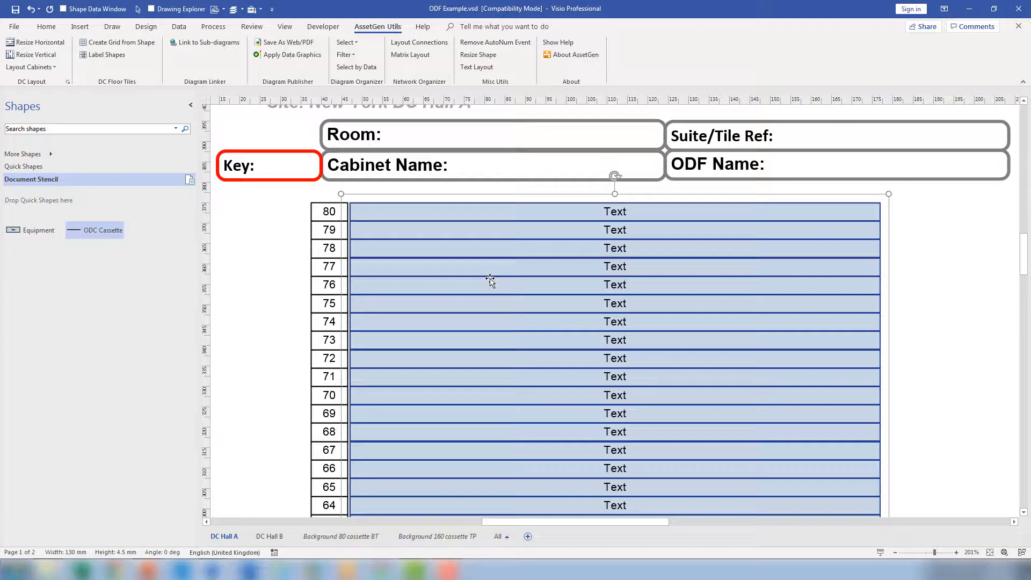
# Apply the data graphic with function labels, function colours and spare ports to the cassettes, and review the stack
pyautogui.click(177, 27)
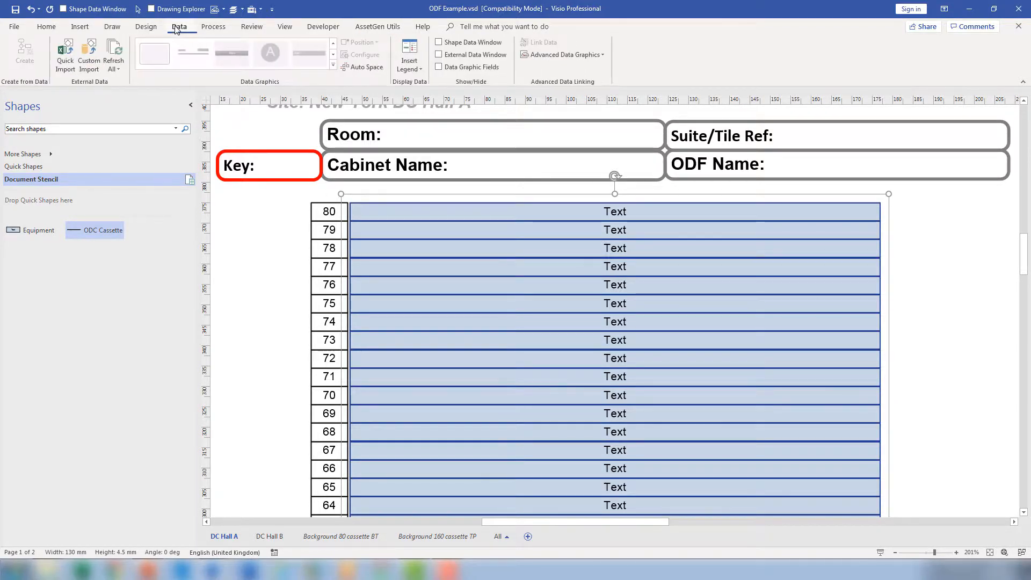
pyautogui.click(570, 55)
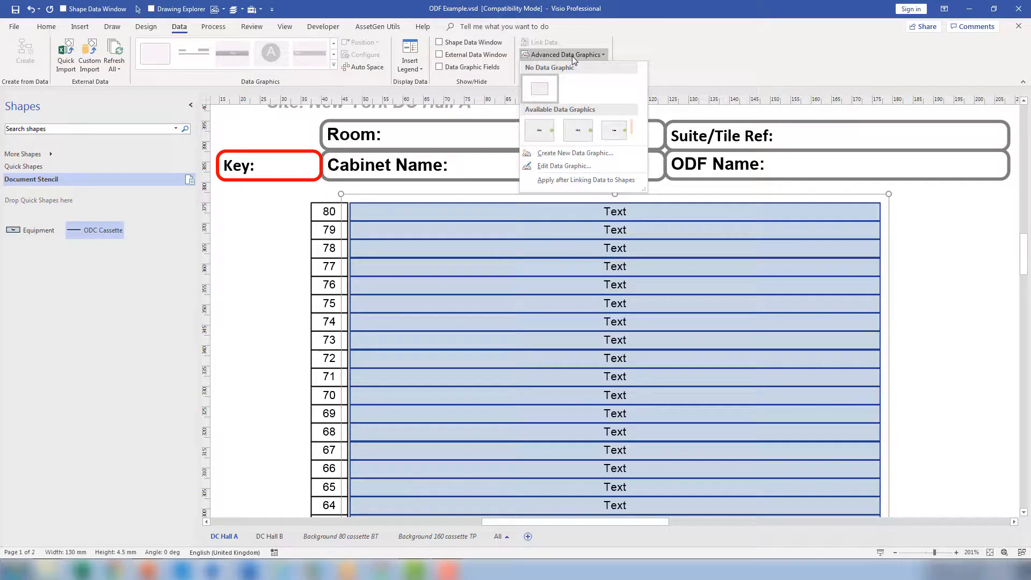
pyautogui.click(614, 125)
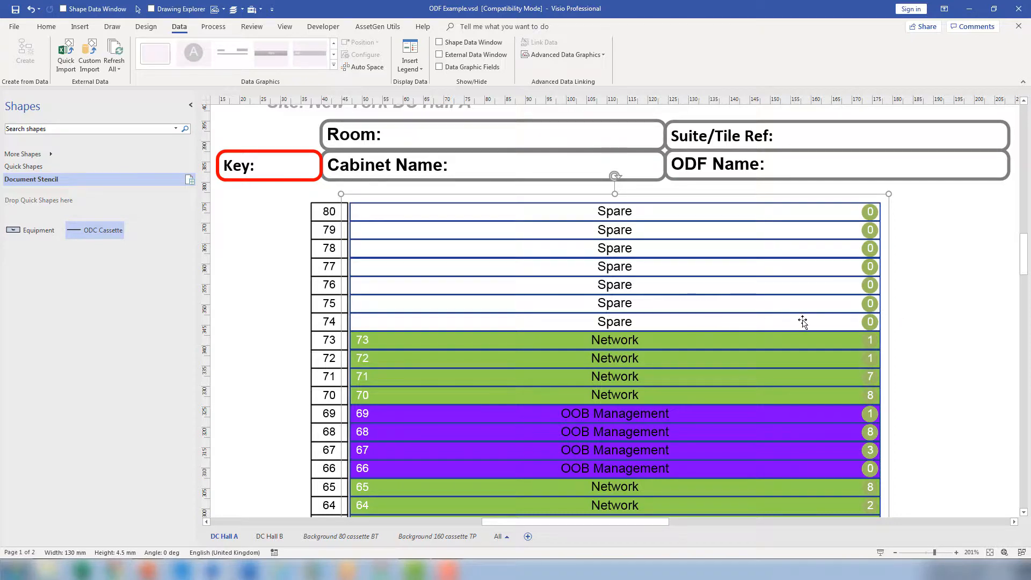
pyautogui.scroll(-2, 924, 355)
pyautogui.scroll(-3, 924, 355)
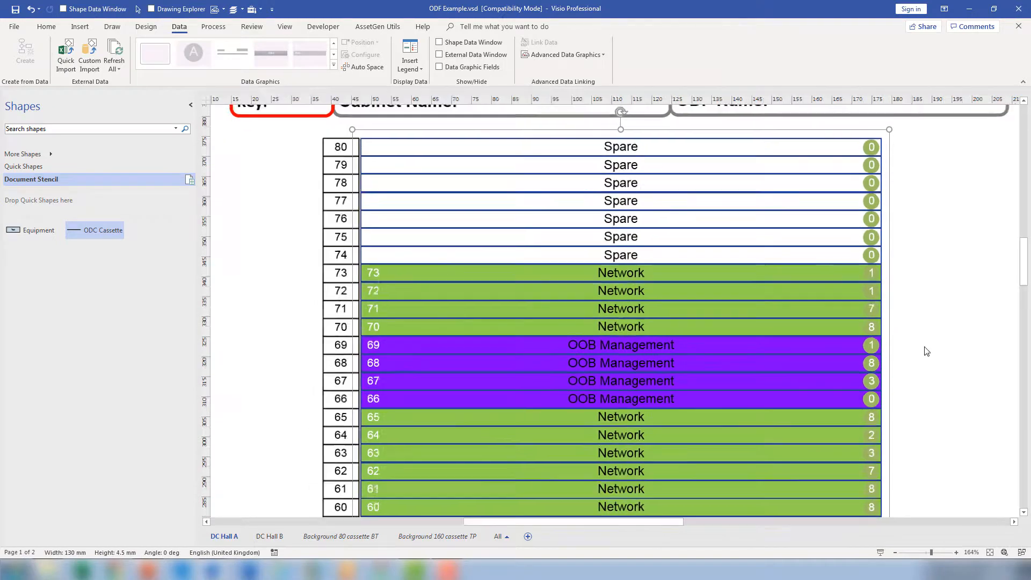
pyautogui.scroll(-1, 939, 365)
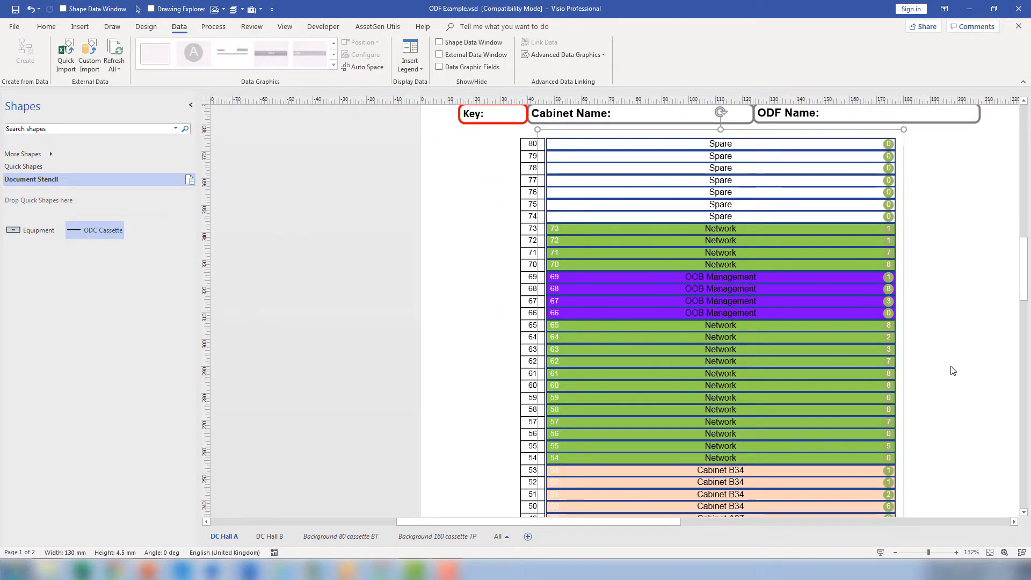
pyautogui.scroll(-3, 953, 370)
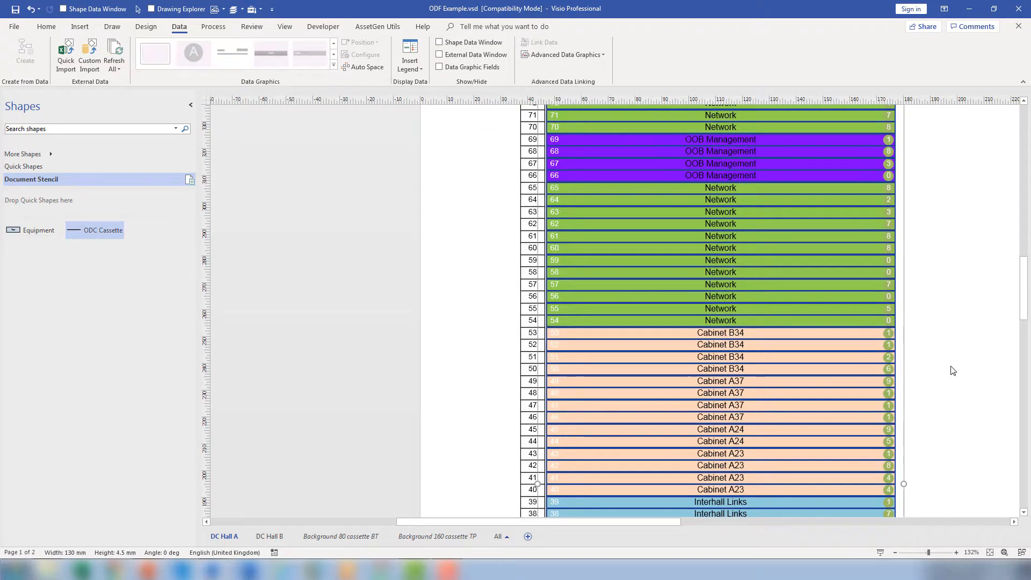
pyautogui.scroll(-3, 952, 370)
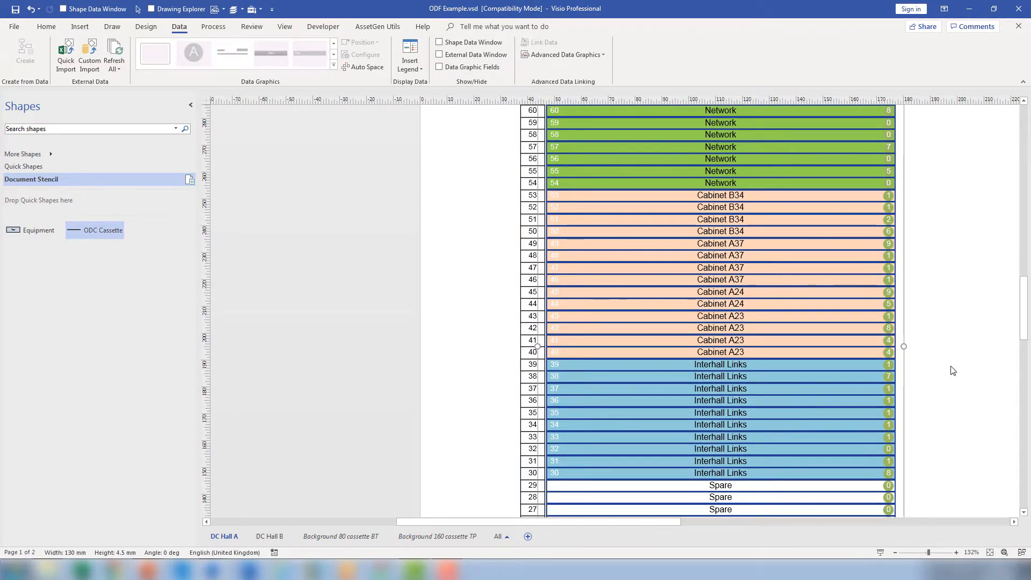
# Switch the cassettes to the data graphic that labels each one with its destination module or panel and spare ports
pyautogui.click(547, 54)
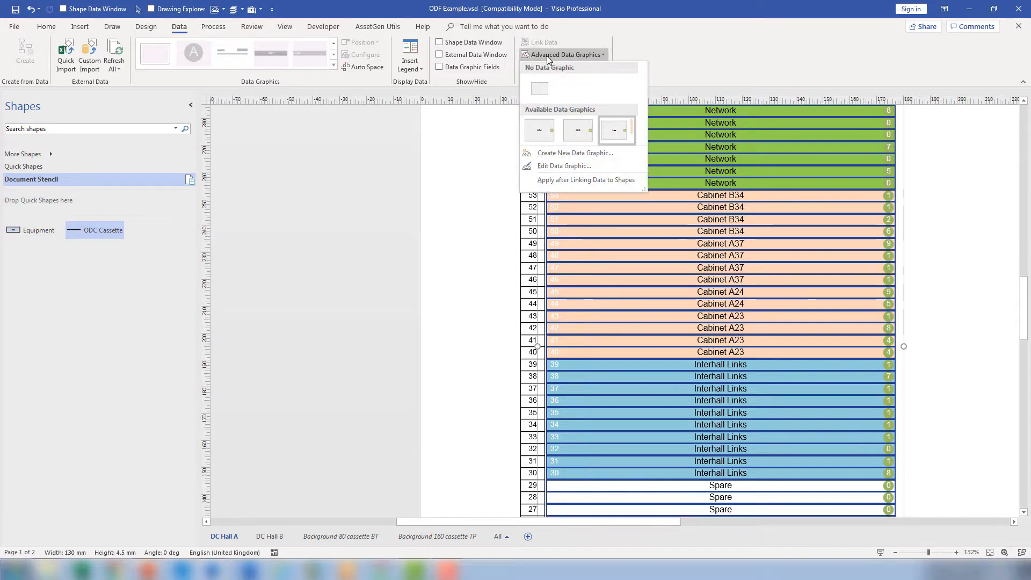
pyautogui.click(576, 128)
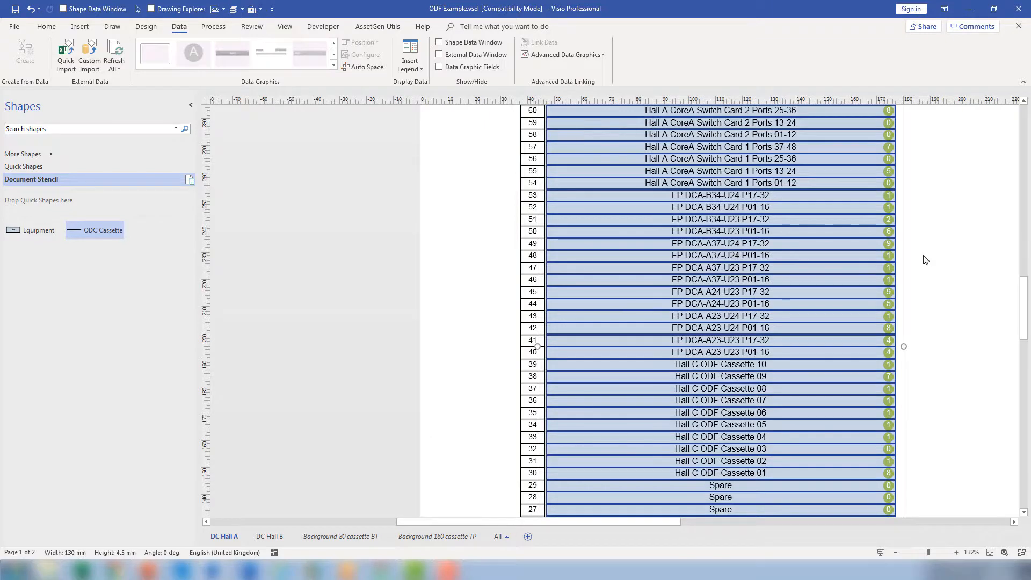
pyautogui.scroll(3, 948, 265)
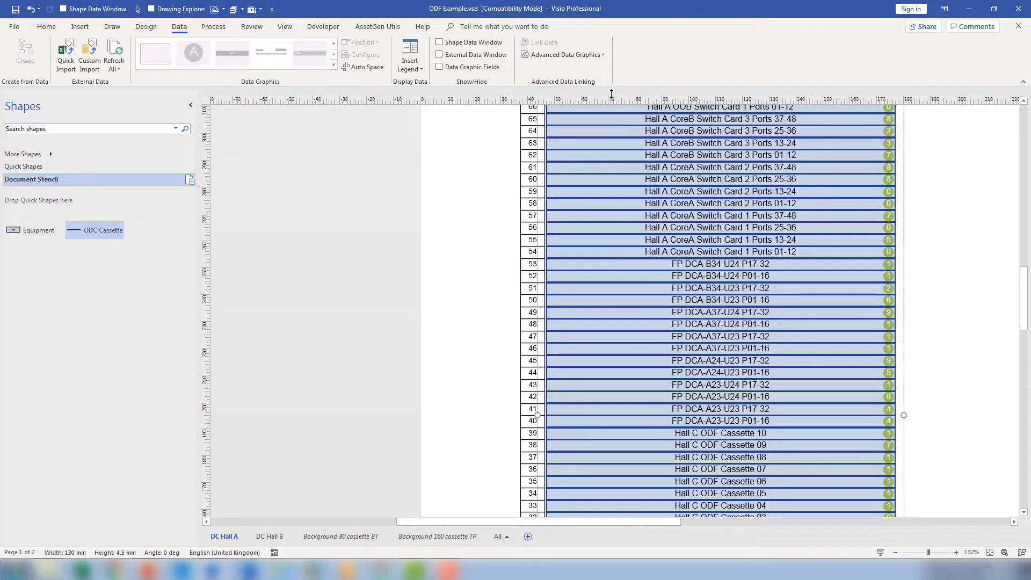
# Switch the cassettes to the data graphic that labels each one with its full module name and spare ports
pyautogui.click(565, 54)
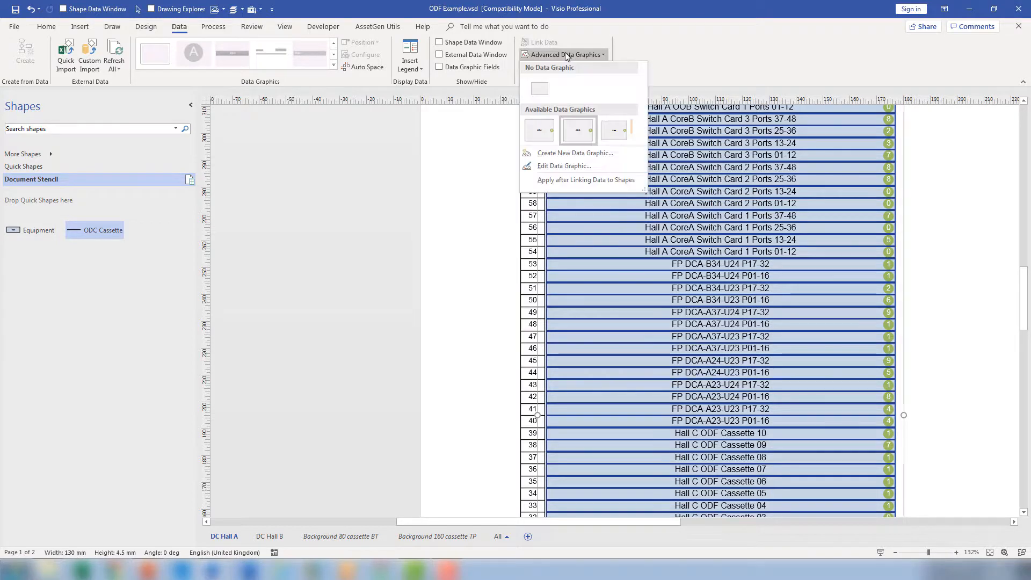
pyautogui.click(537, 132)
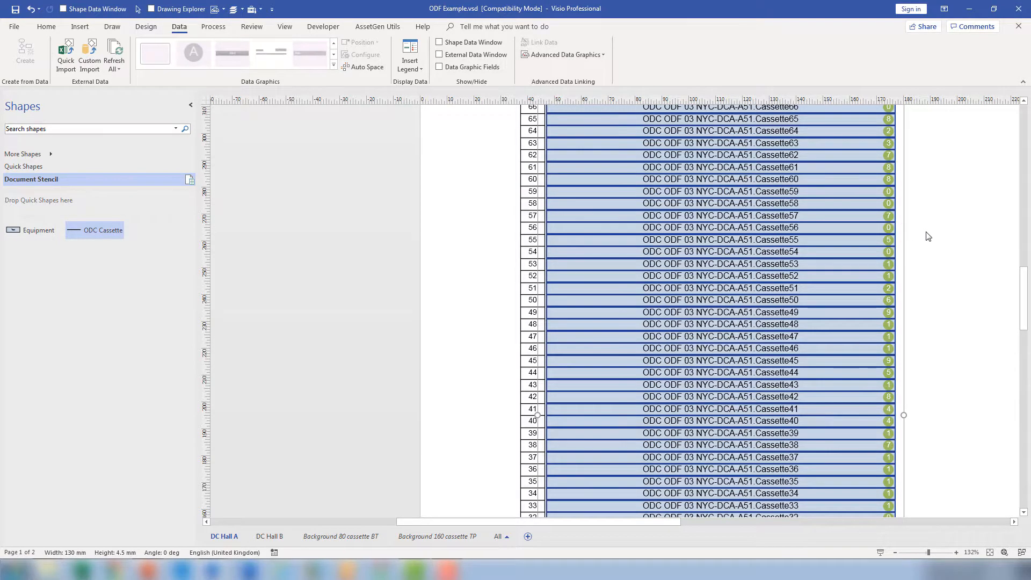
pyautogui.scroll(5, 928, 236)
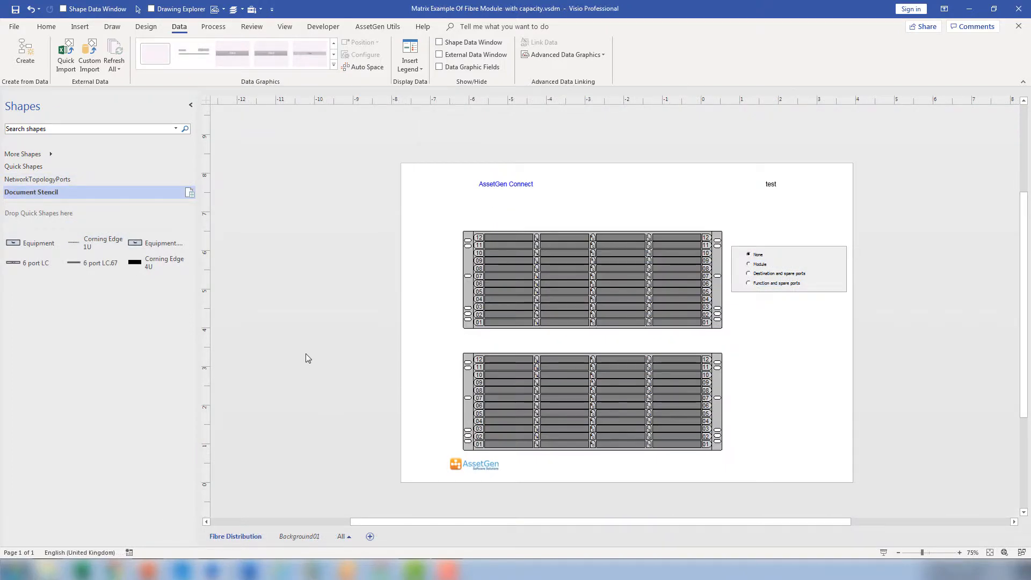
# Choose the 6 port LC master and import the Fibre Modules worksheet of Fibre Panel Modules.xlsx, using its first row as column headings
pyautogui.keyDown('ctrl'); pyautogui.keyDown('shift'); pyautogui.click(494, 310); pyautogui.keyUp('shift'); pyautogui.keyUp('ctrl')
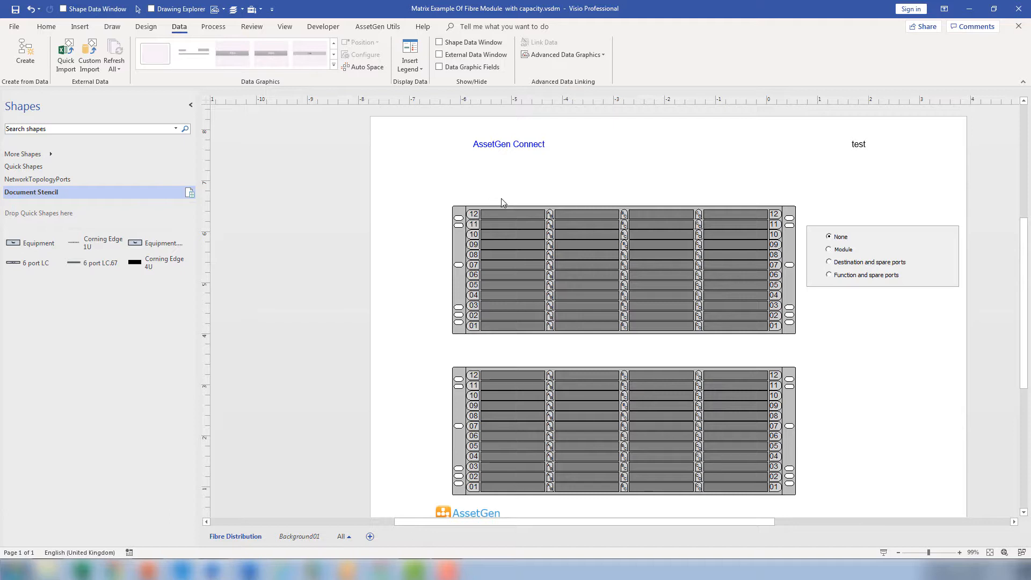
pyautogui.click(26, 264)
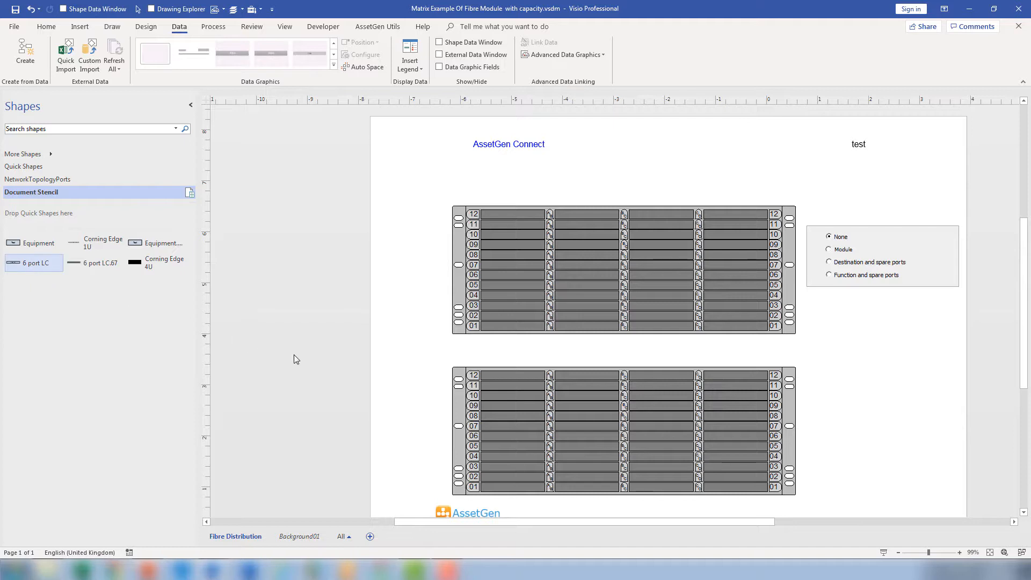
pyautogui.click(85, 62)
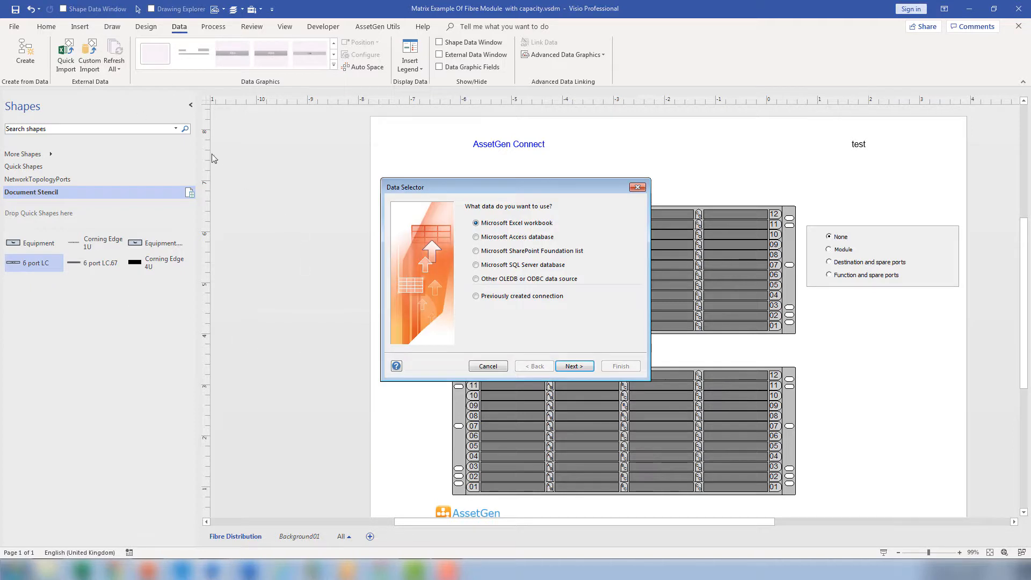
pyautogui.click(582, 367)
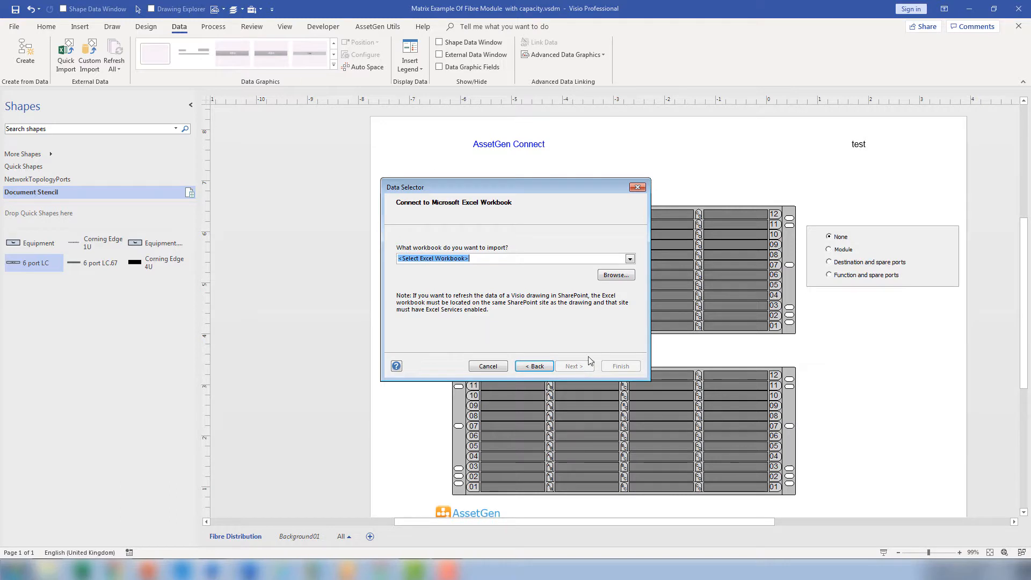
pyautogui.click(629, 260)
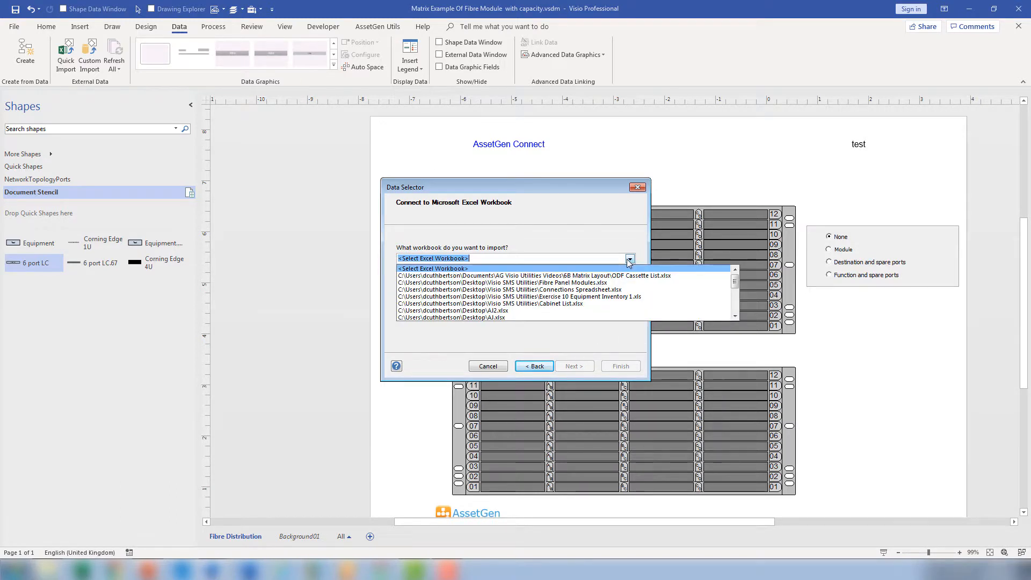
pyautogui.click(611, 283)
pyautogui.click(586, 367)
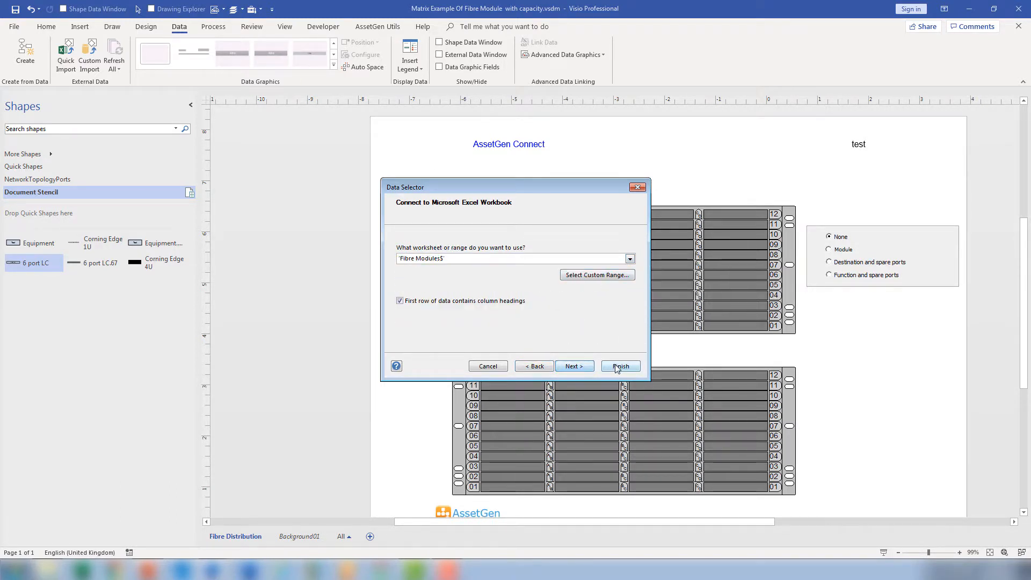
pyautogui.click(618, 367)
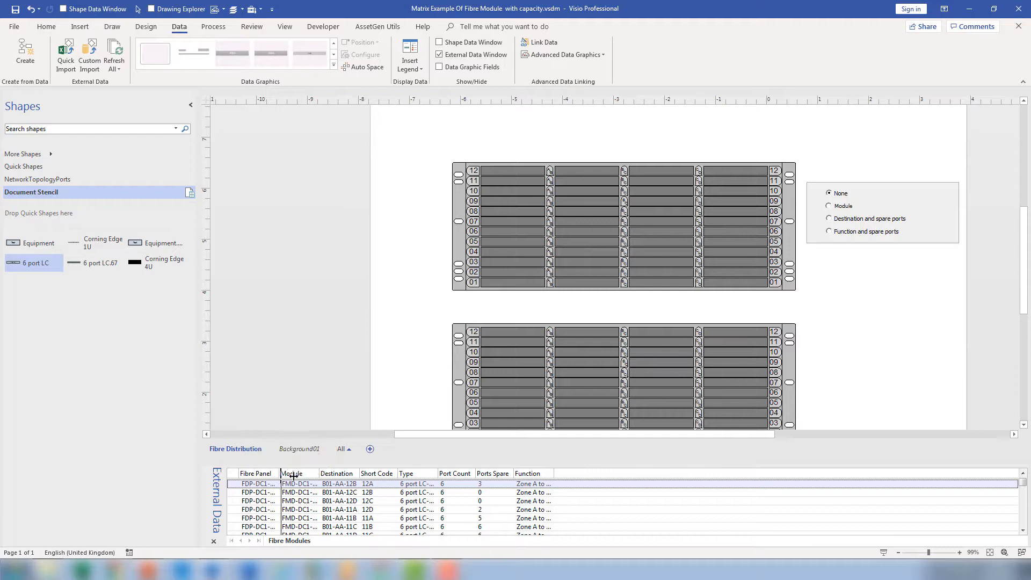
# Place all the FDP-DC1-A01-AA module rows beside the panels as data-linked 6 port LC shapes, and close the external data window
pyautogui.moveTo(280, 473); pyautogui.dragTo(324, 473)
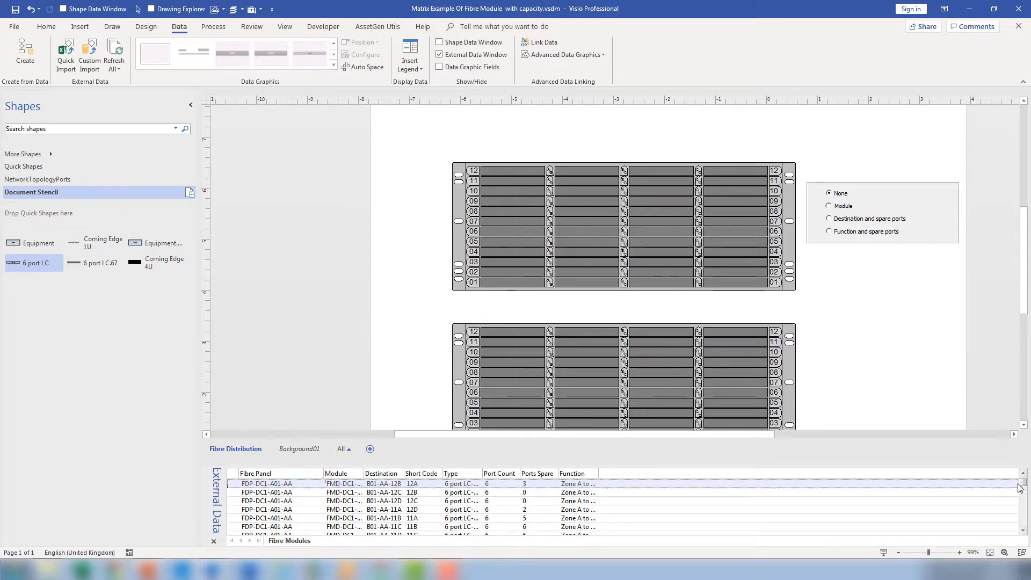
pyautogui.moveTo(1022, 487); pyautogui.dragTo(1026, 508)
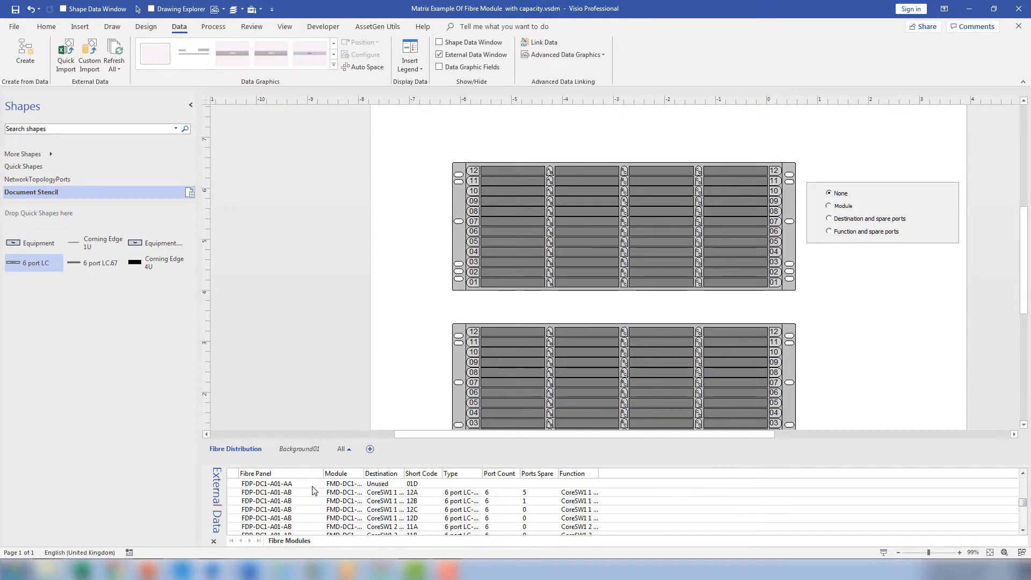
pyautogui.moveTo(314, 490); pyautogui.dragTo(279, 135)
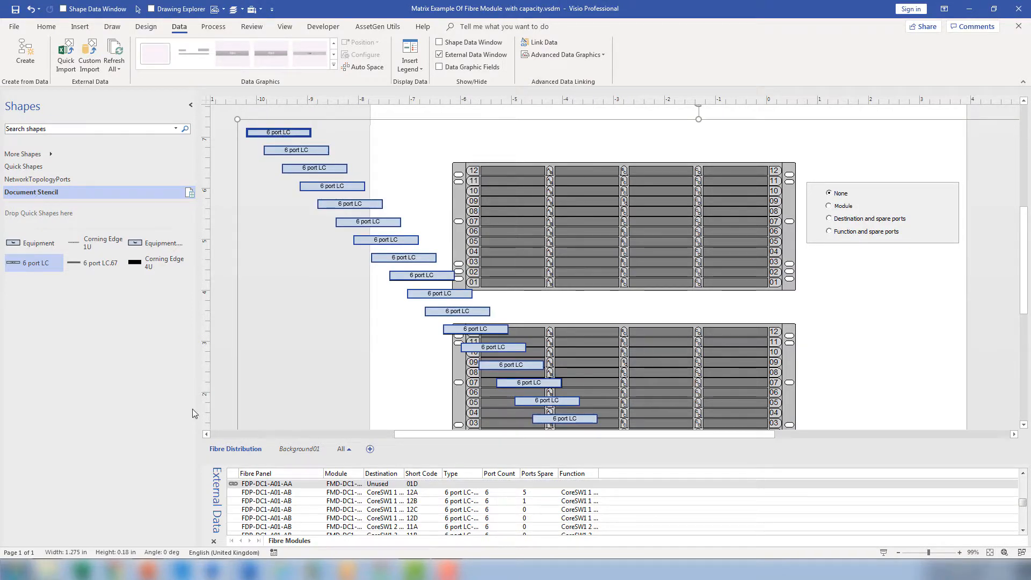
pyautogui.click(213, 541)
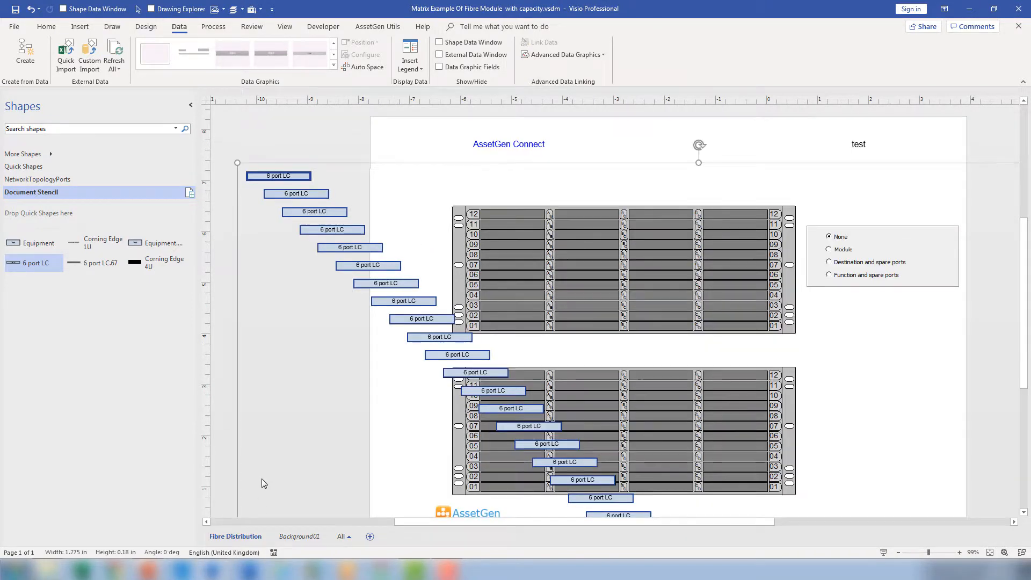
# Set up a Matrix Layout sorted by Module in 4 columns, with intervals of 0.18 in side by side and 0.02 in top and bottom
pyautogui.click(377, 26)
pyautogui.click(459, 55)
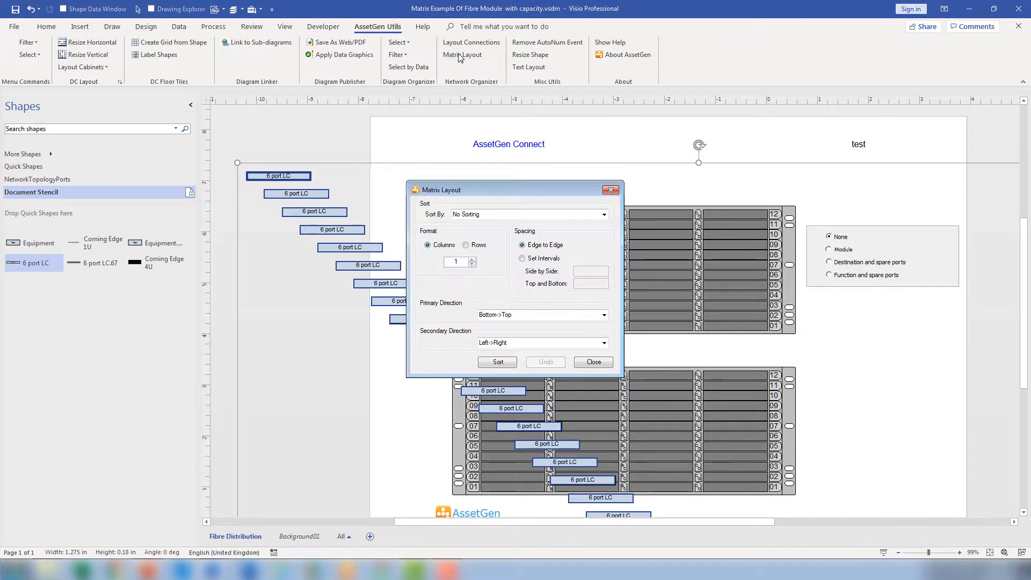
pyautogui.click(604, 215)
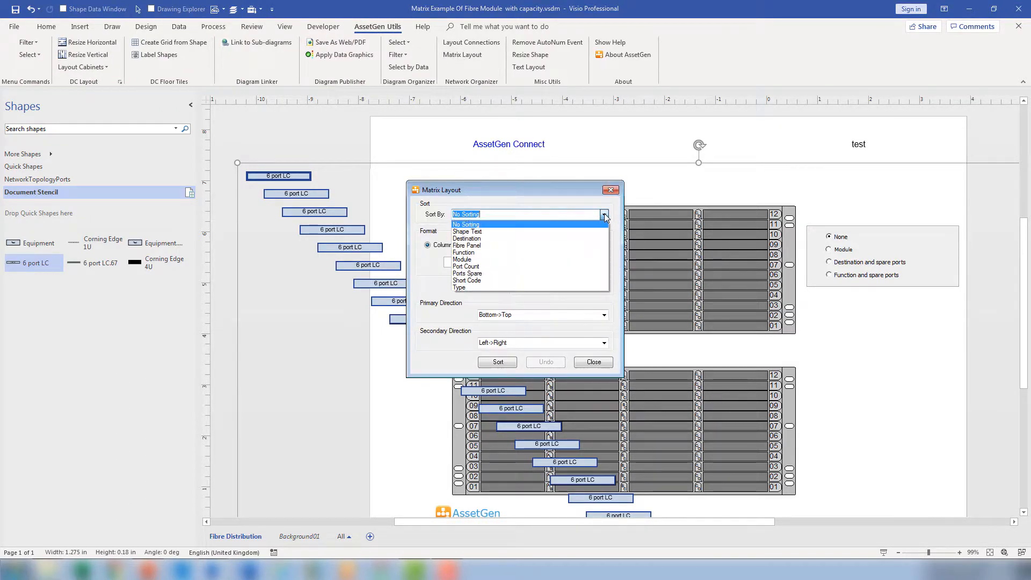
pyautogui.click(600, 260)
pyautogui.moveTo(462, 266); pyautogui.dragTo(438, 264)
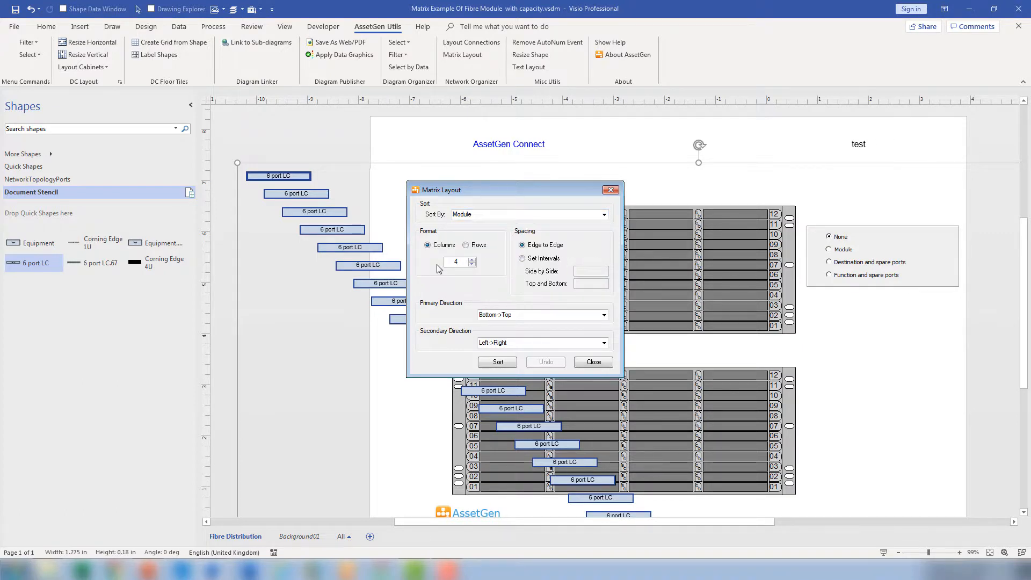
pyautogui.click(521, 259)
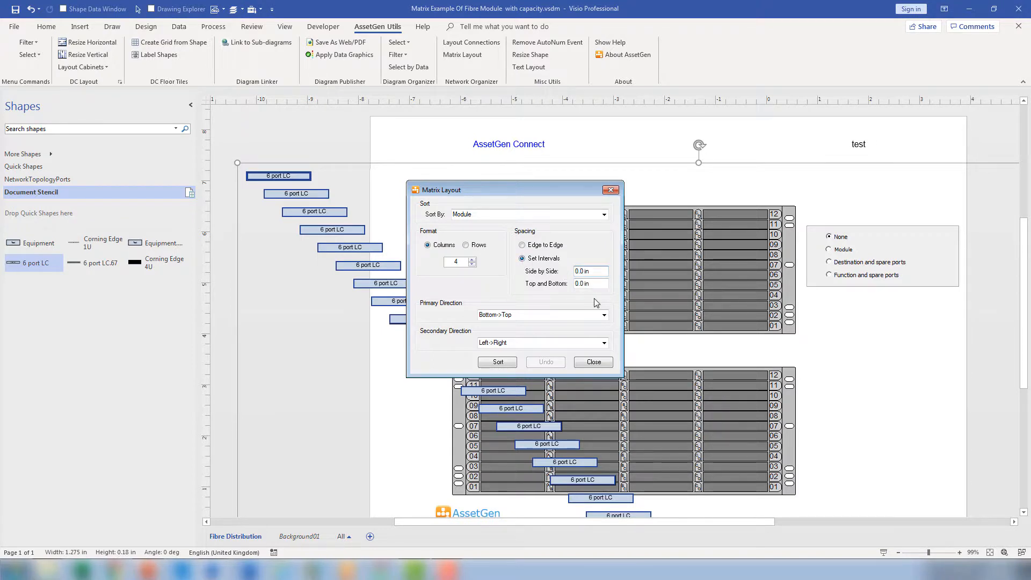
pyautogui.write('8')
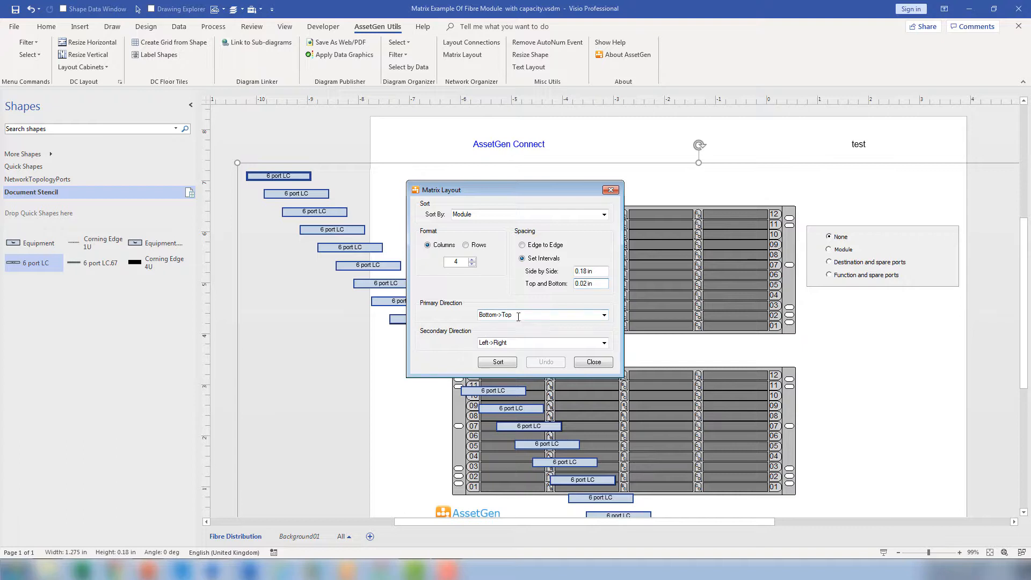
# Set the primary direction to Left->Right and the secondary to Bottom->Top, and run the matrix sort on the modules
pyautogui.click(604, 315)
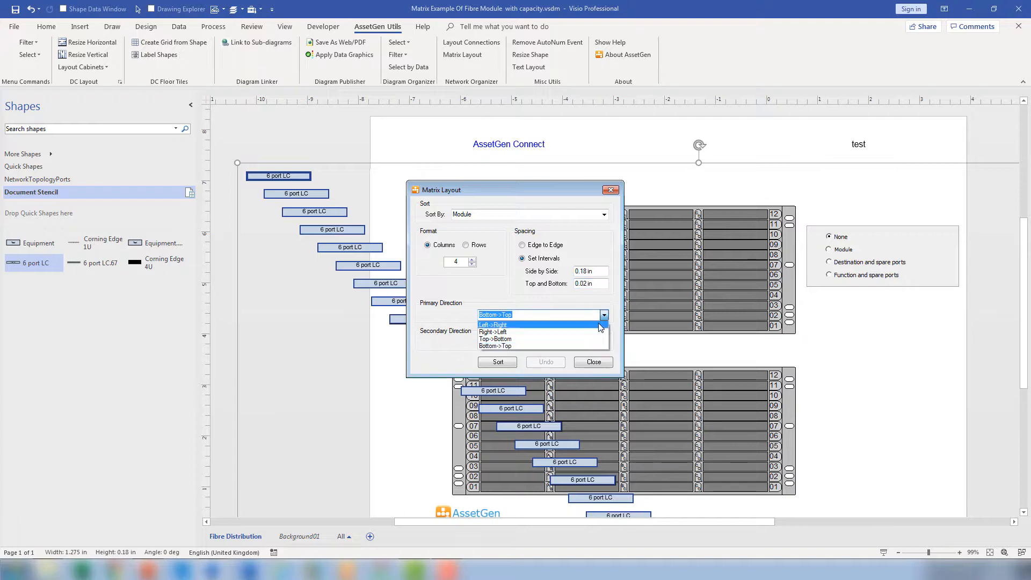
pyautogui.click(600, 325)
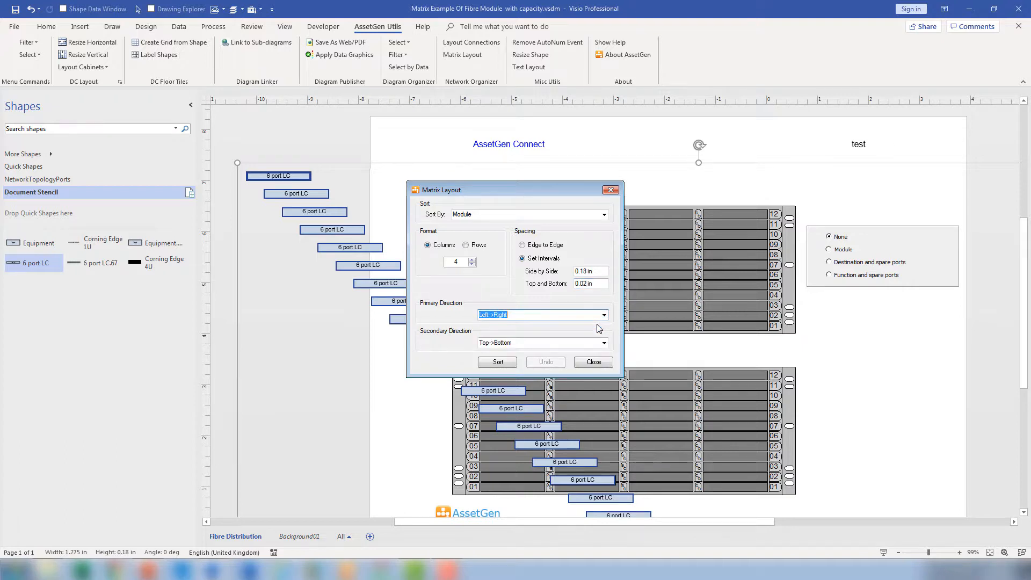
pyautogui.click(603, 342)
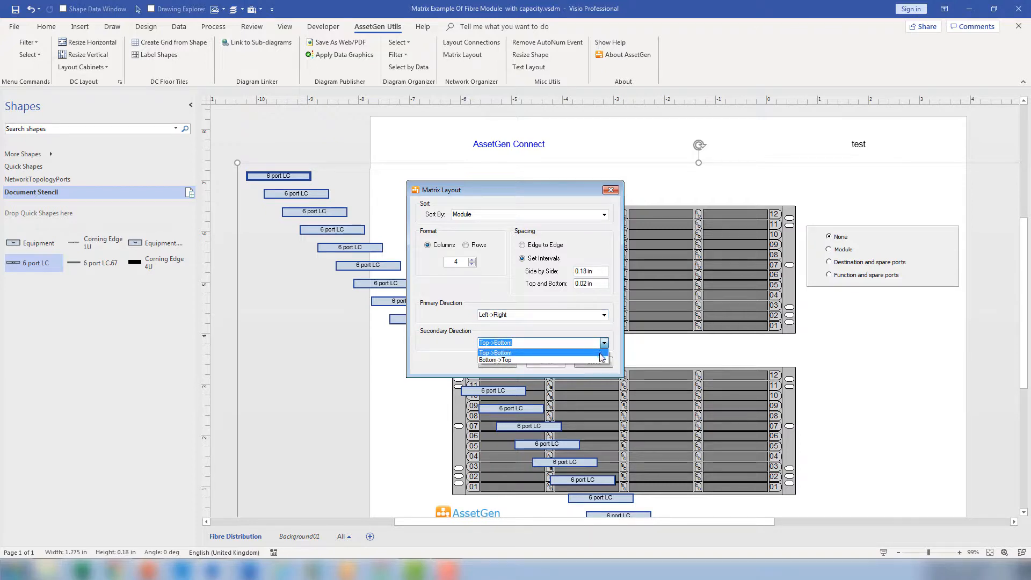
pyautogui.click(600, 360)
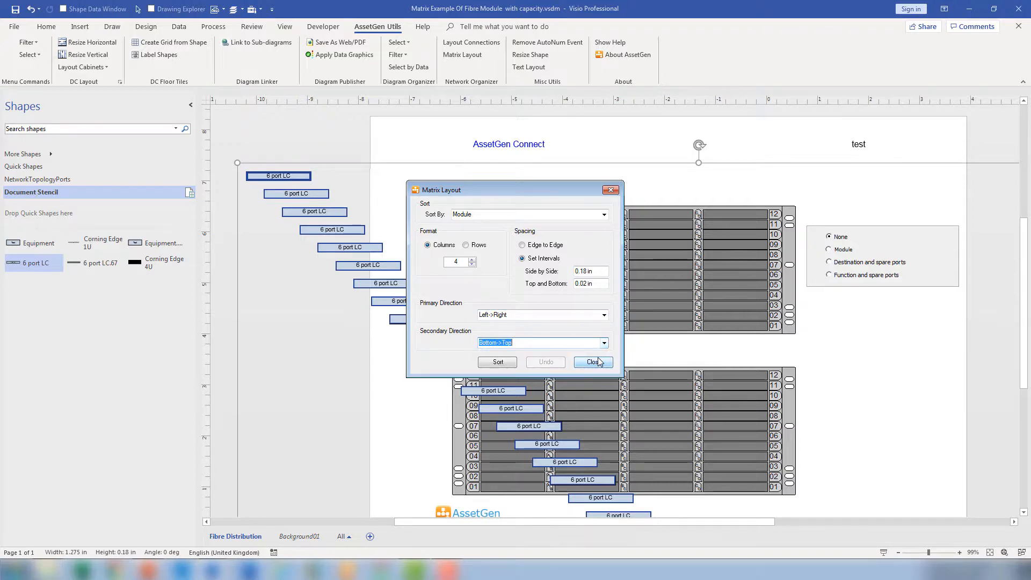
pyautogui.click(497, 363)
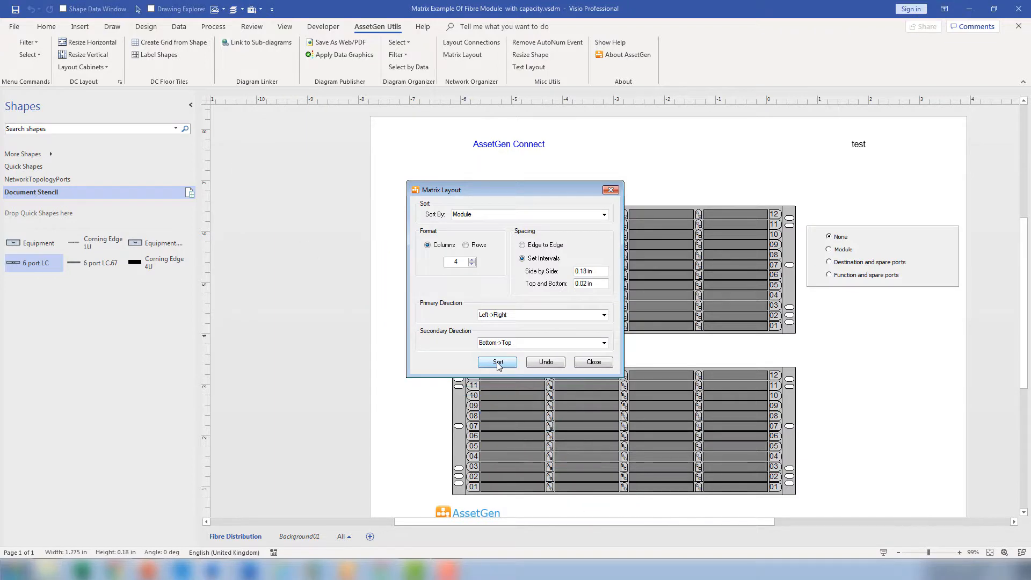
pyautogui.click(594, 362)
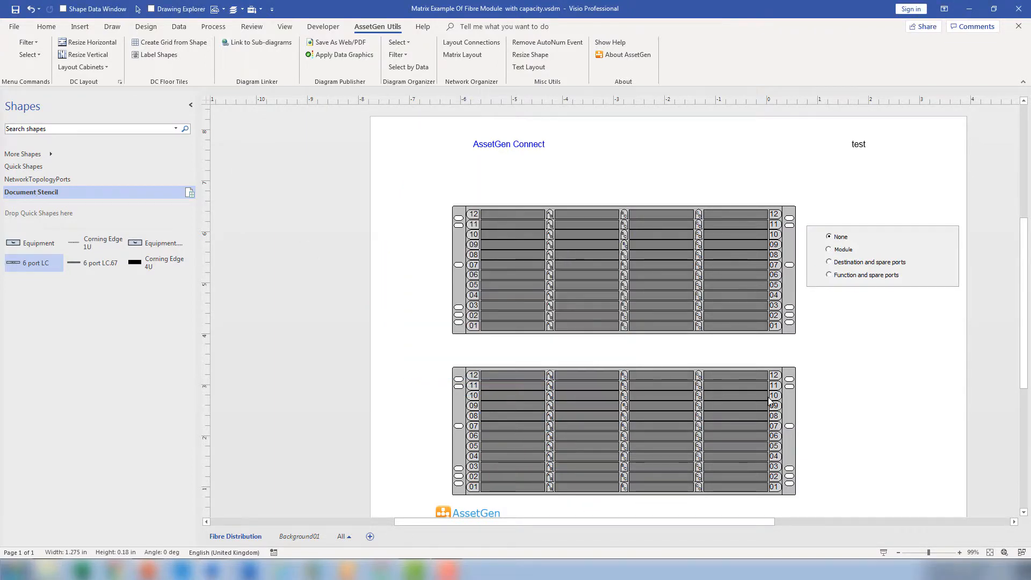
# Move the sorted module block onto the upper fibre panel so the modules fill its slots 01 to 12, and deselect it
pyautogui.keyDown('ctrl'); pyautogui.scroll(-4, 842, 393); pyautogui.keyUp('ctrl')
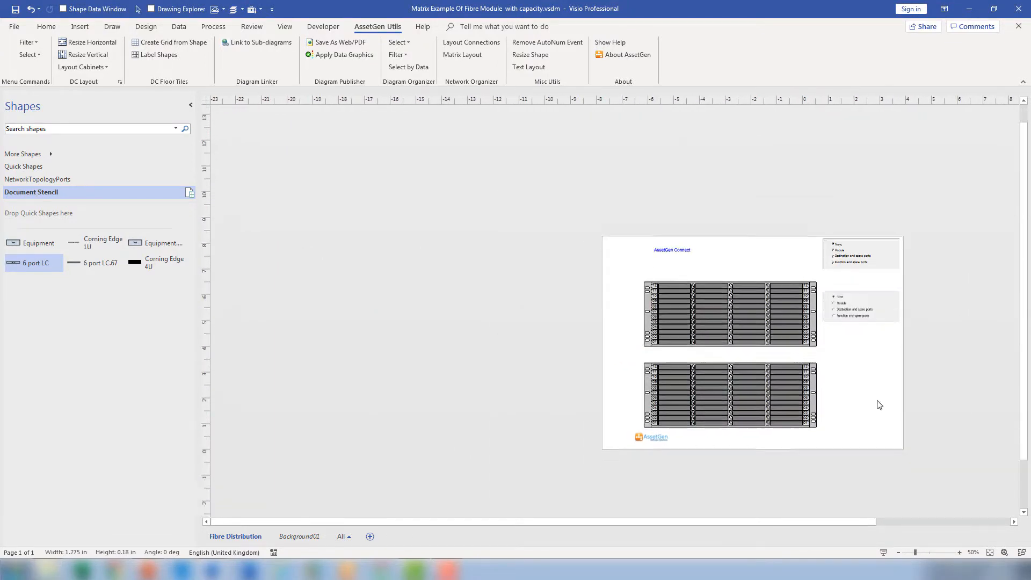
pyautogui.scroll(-3, 877, 404)
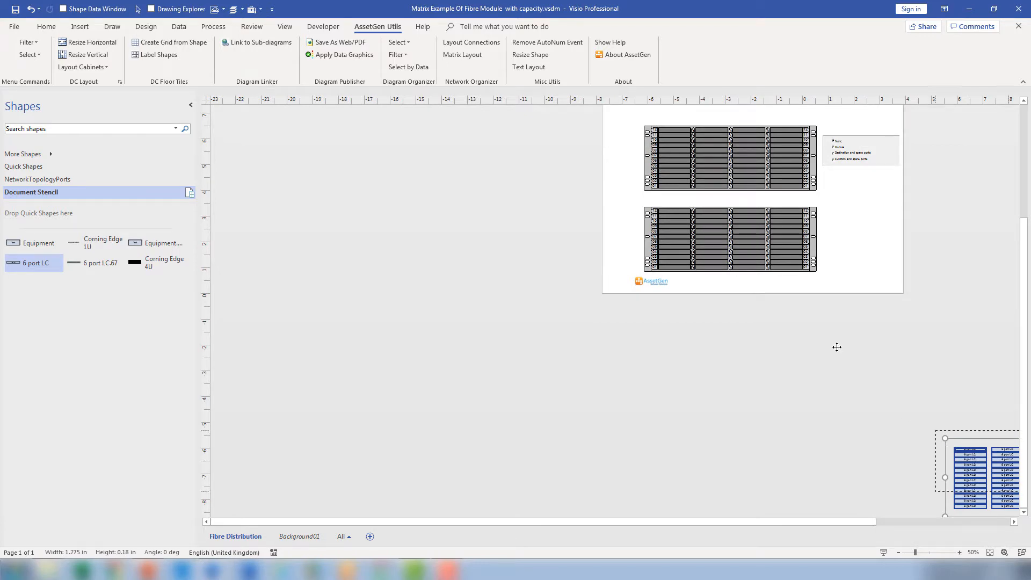
pyautogui.moveTo(650, 127); pyautogui.dragTo(651, 128)
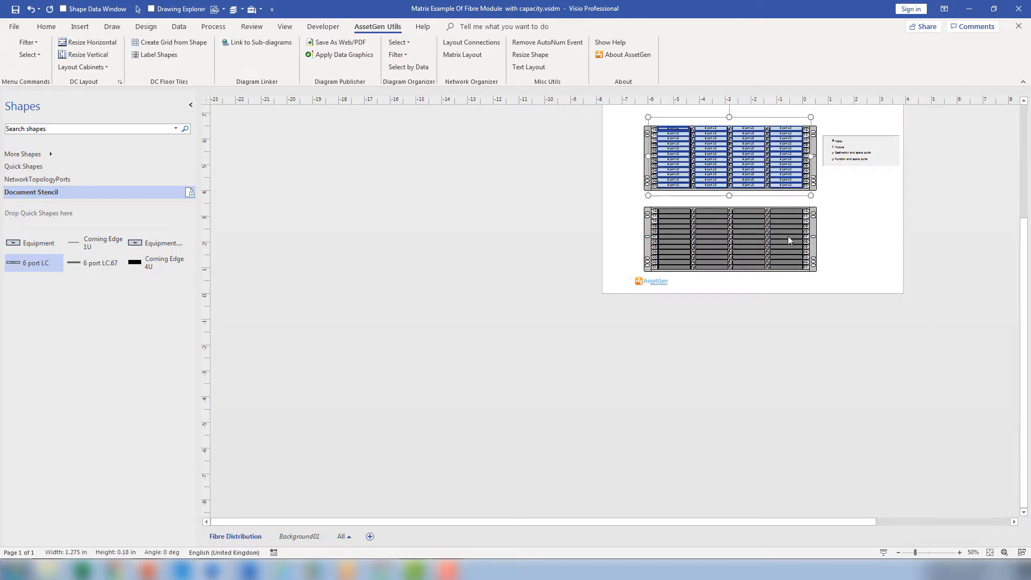
pyautogui.keyDown('ctrl'); pyautogui.scroll(5, 822, 200); pyautogui.keyUp('ctrl')
pyautogui.scroll(3, 828, 260)
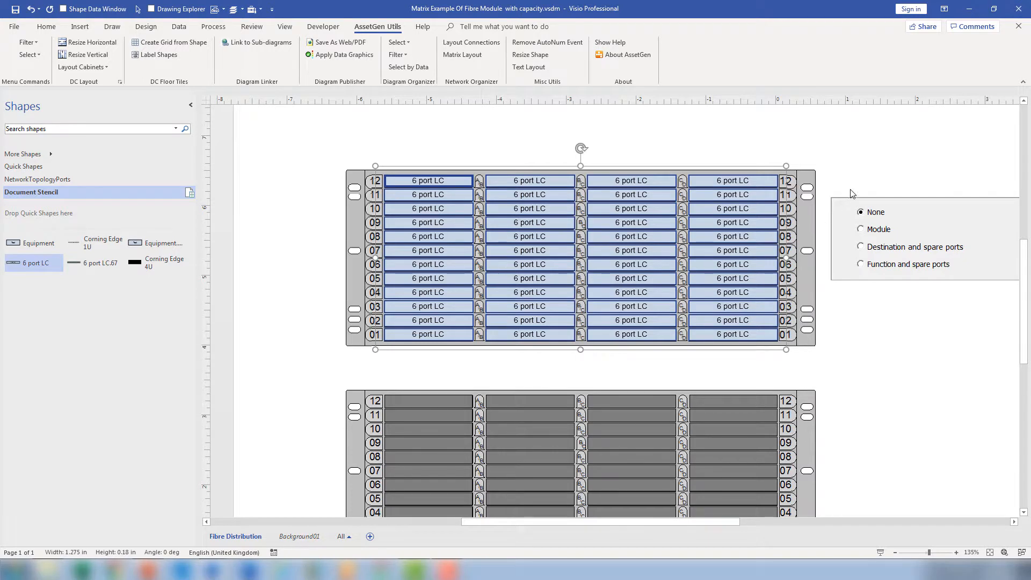
pyautogui.click(831, 160)
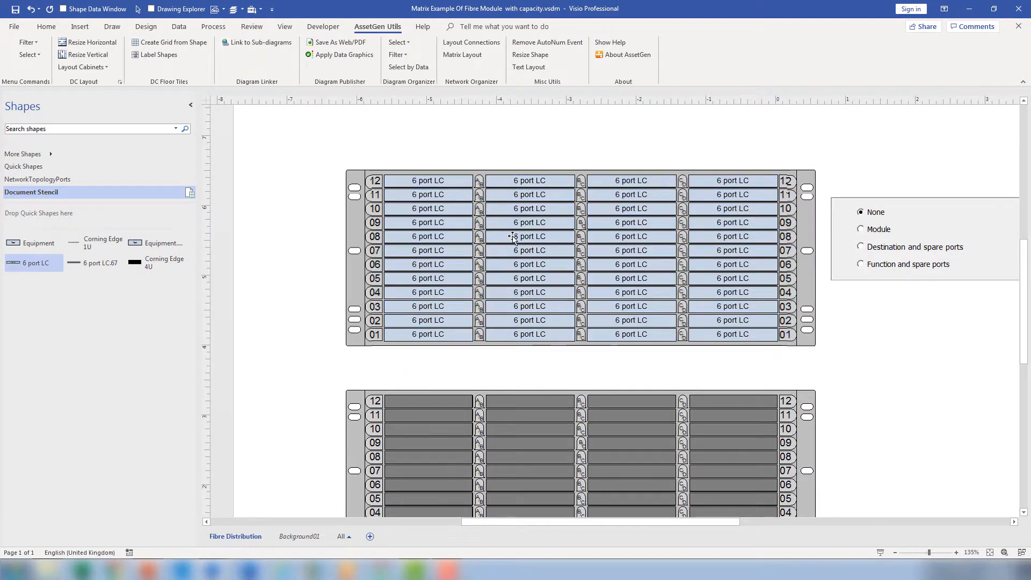
# Cycle the modules' data graphics through Module, Destination and spare ports, and Function and spare ports
pyautogui.click(861, 230)
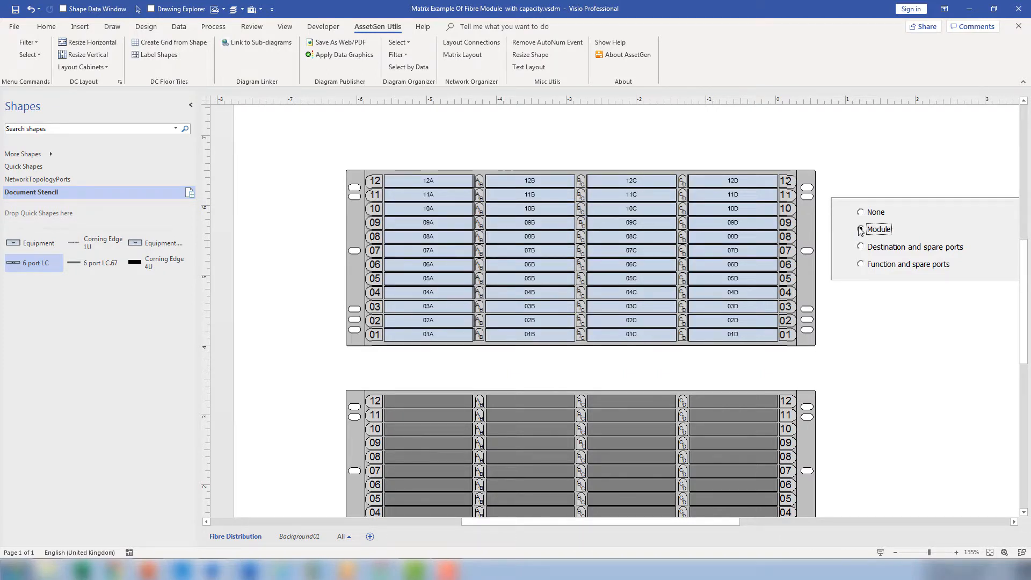
pyautogui.click(861, 247)
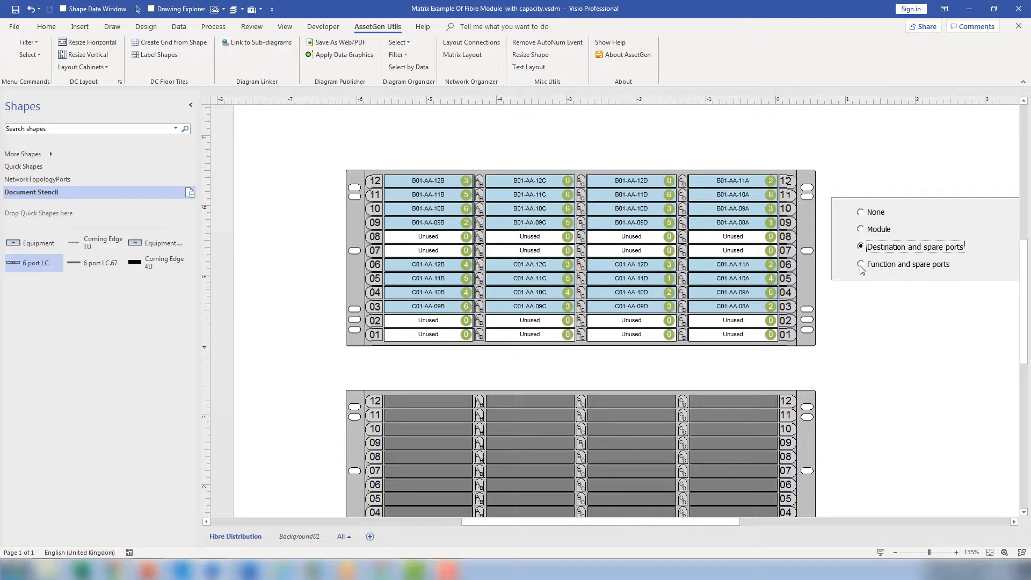
pyautogui.click(861, 264)
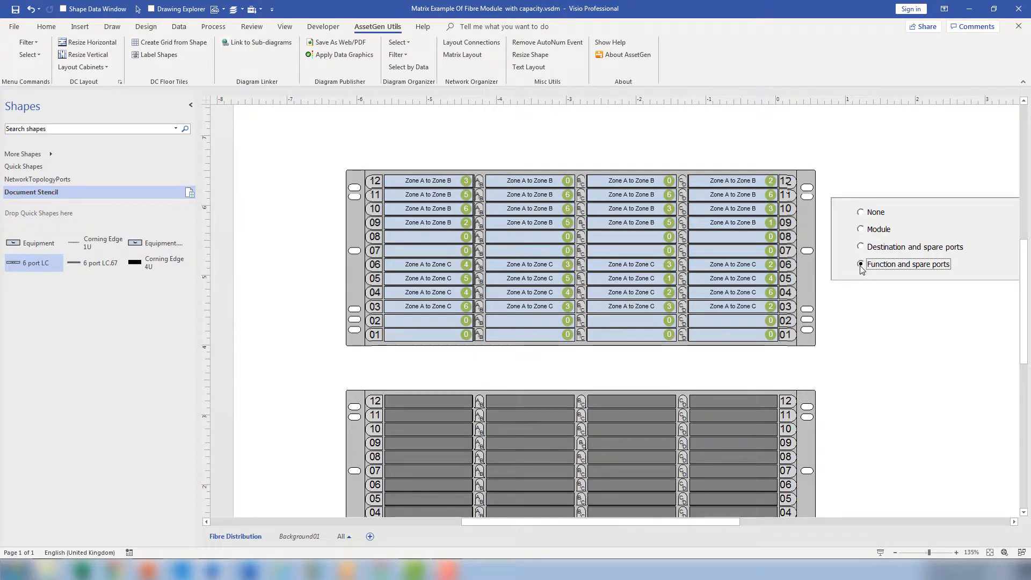